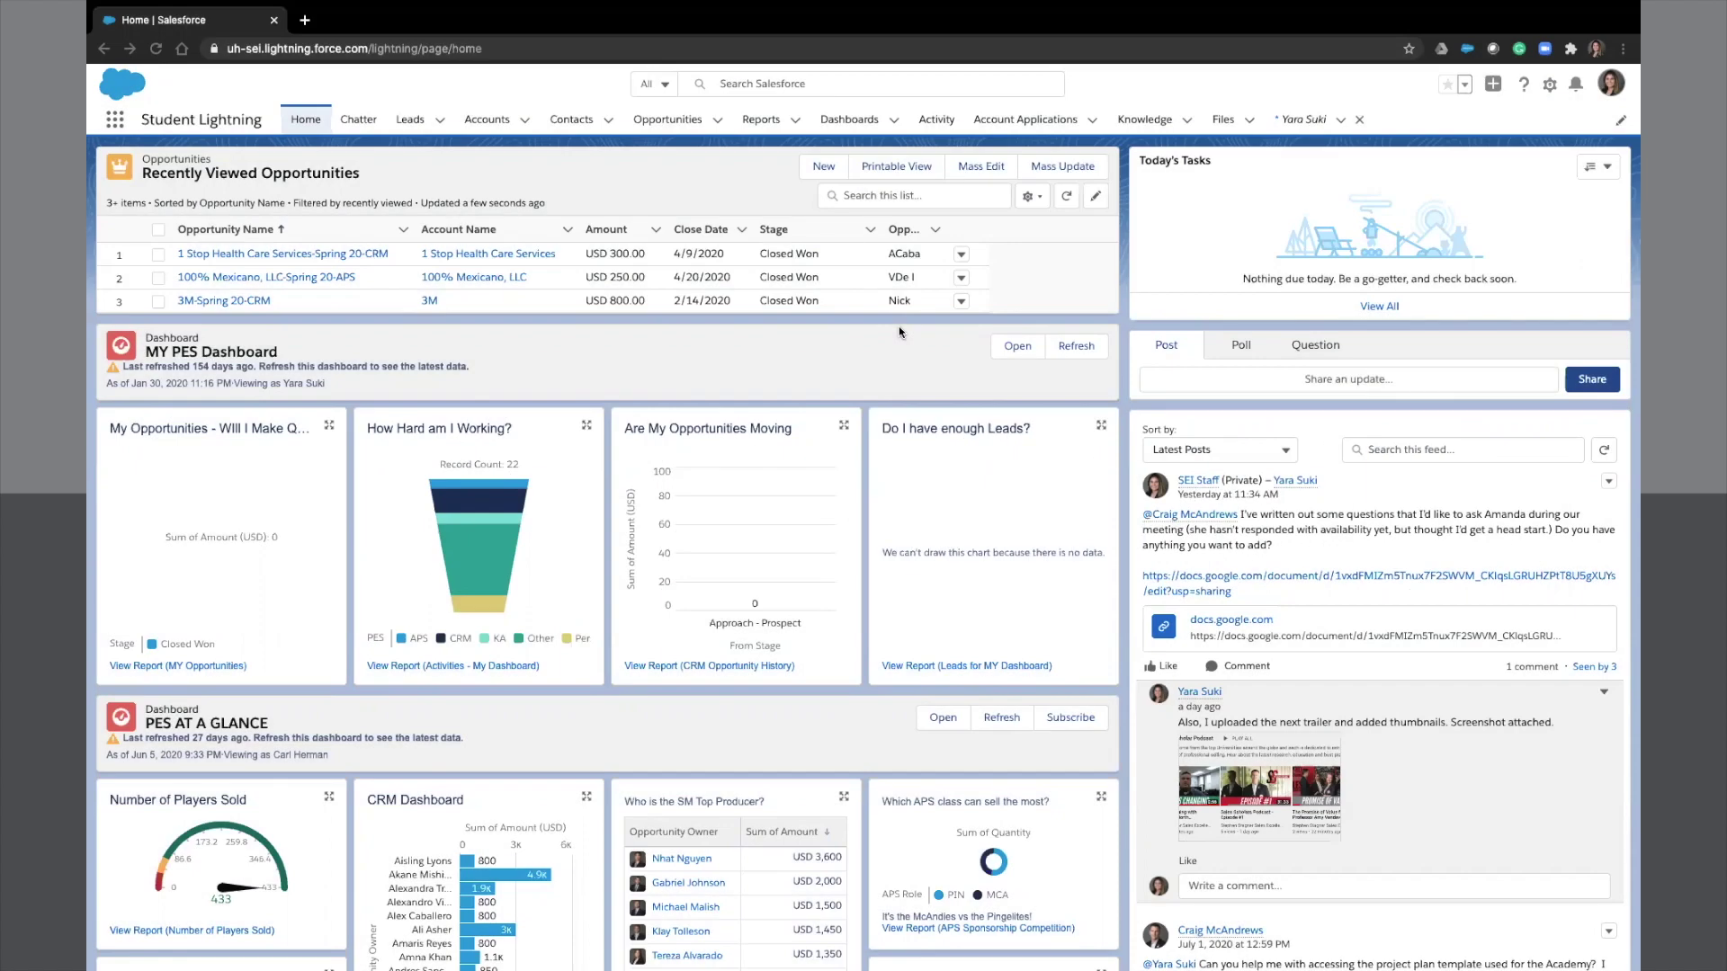
Visit your profile, its Groups list and the S20 - PES Rookies (CRM) group, then return to Chatter.
click(1611, 87)
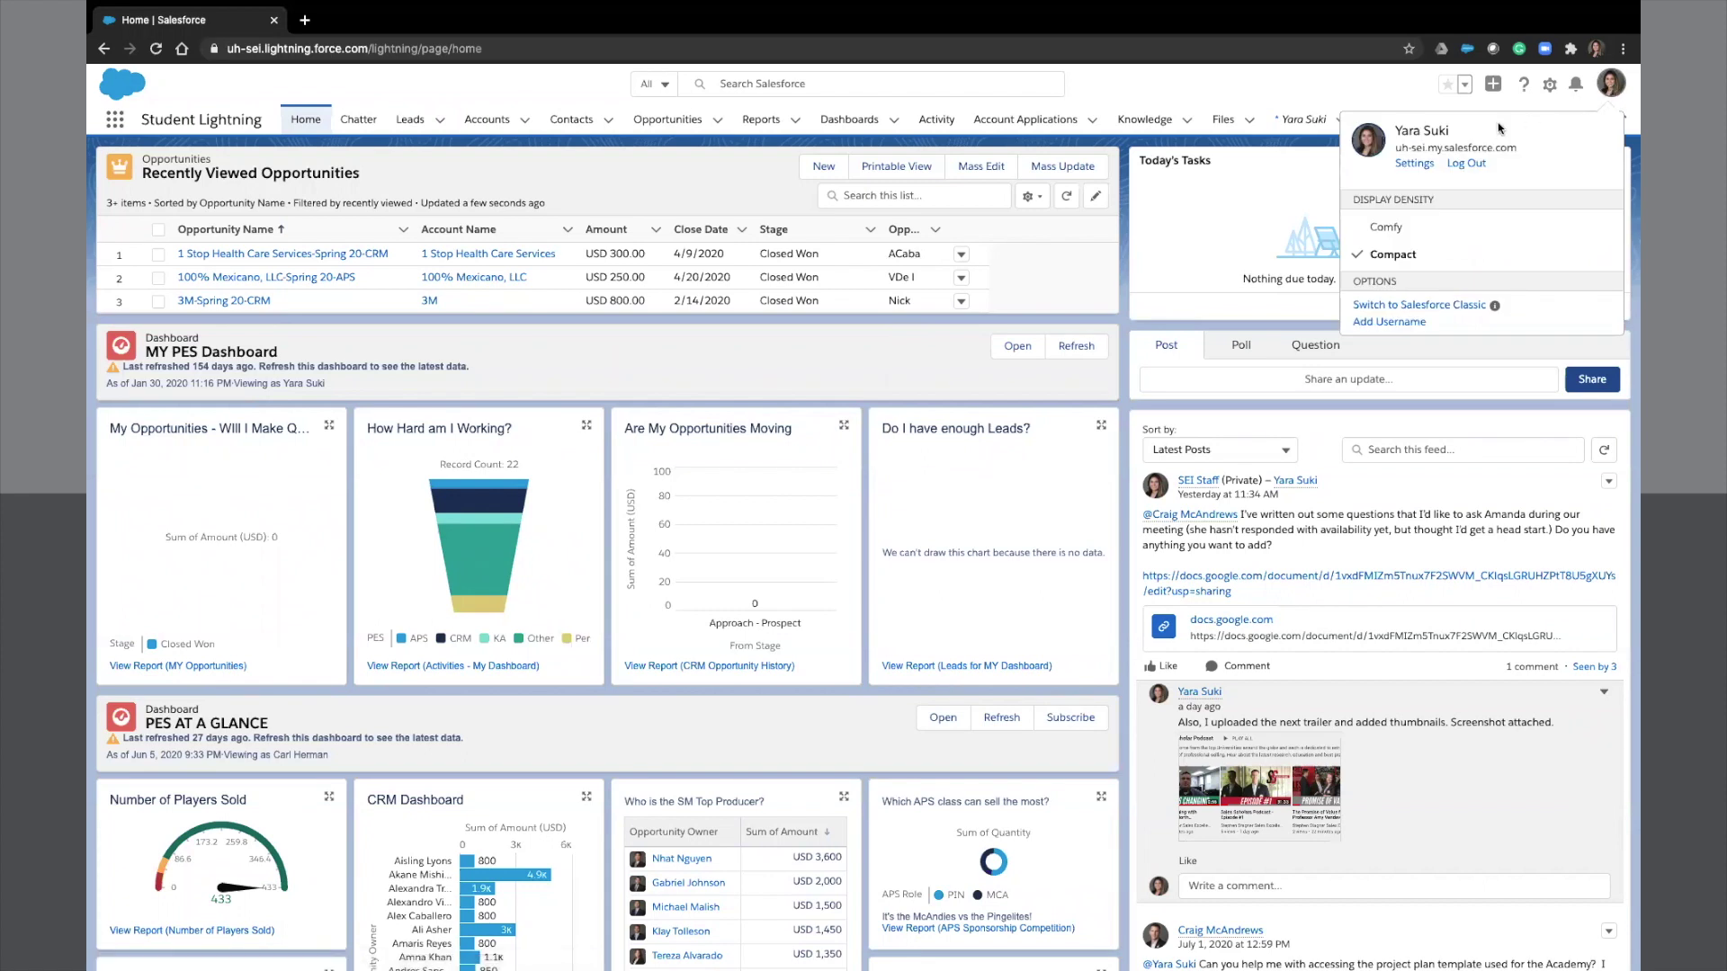
click(1438, 136)
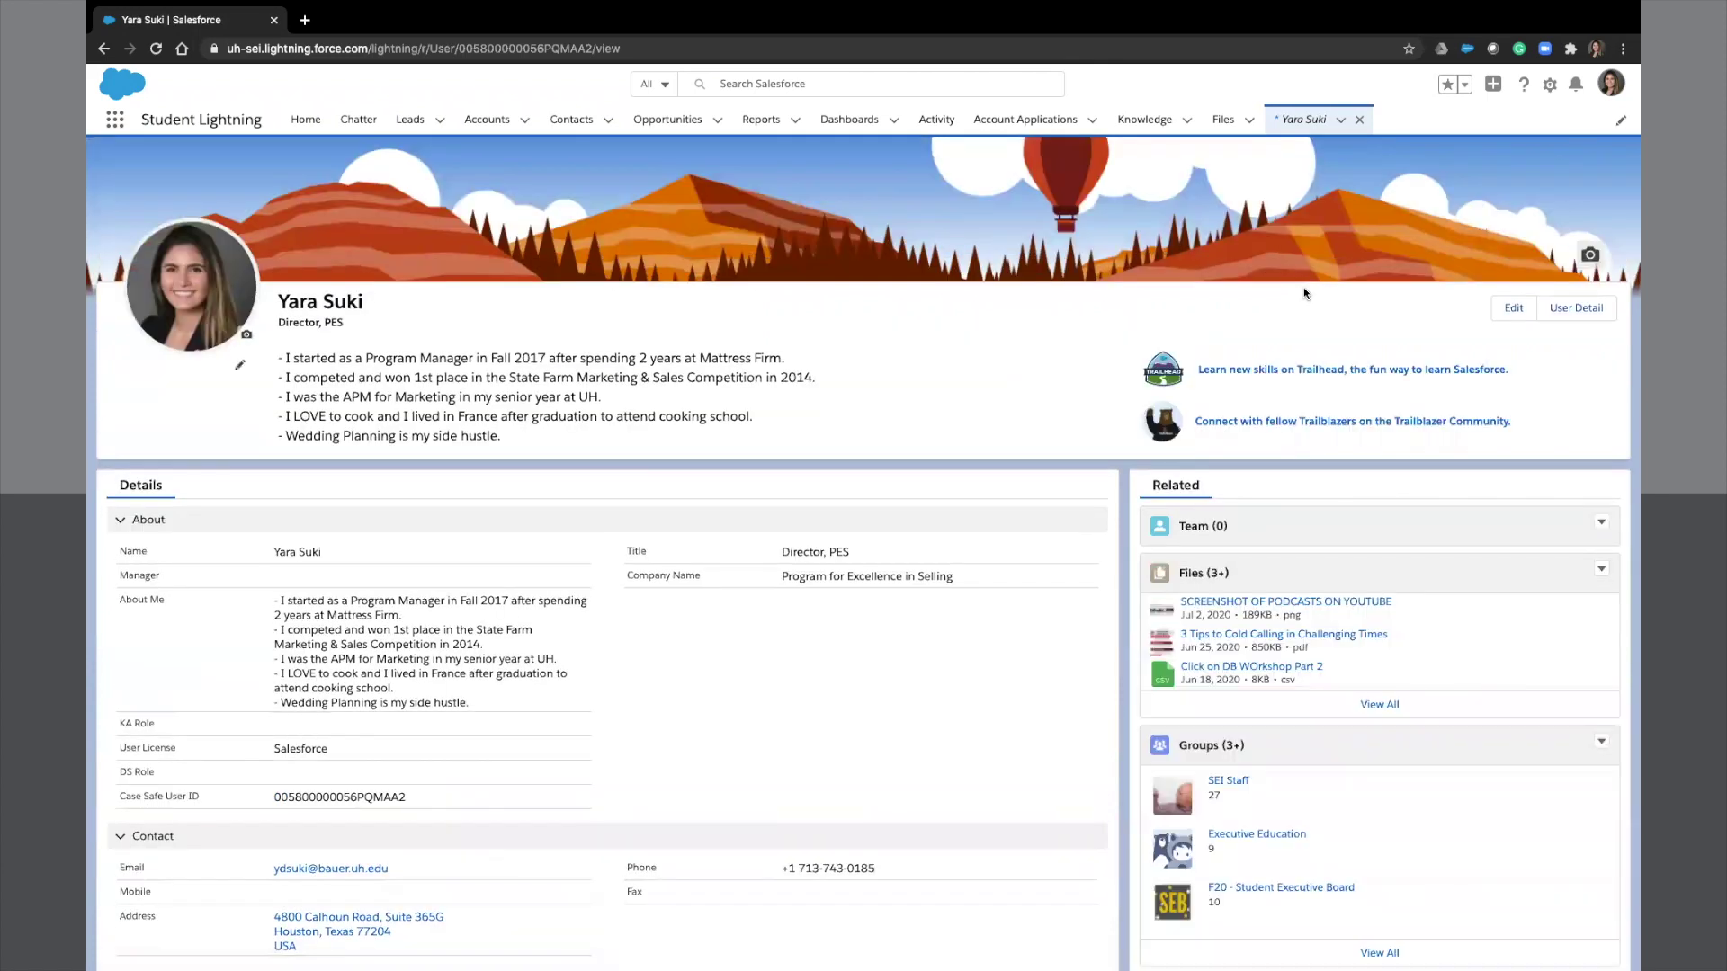
click(1206, 747)
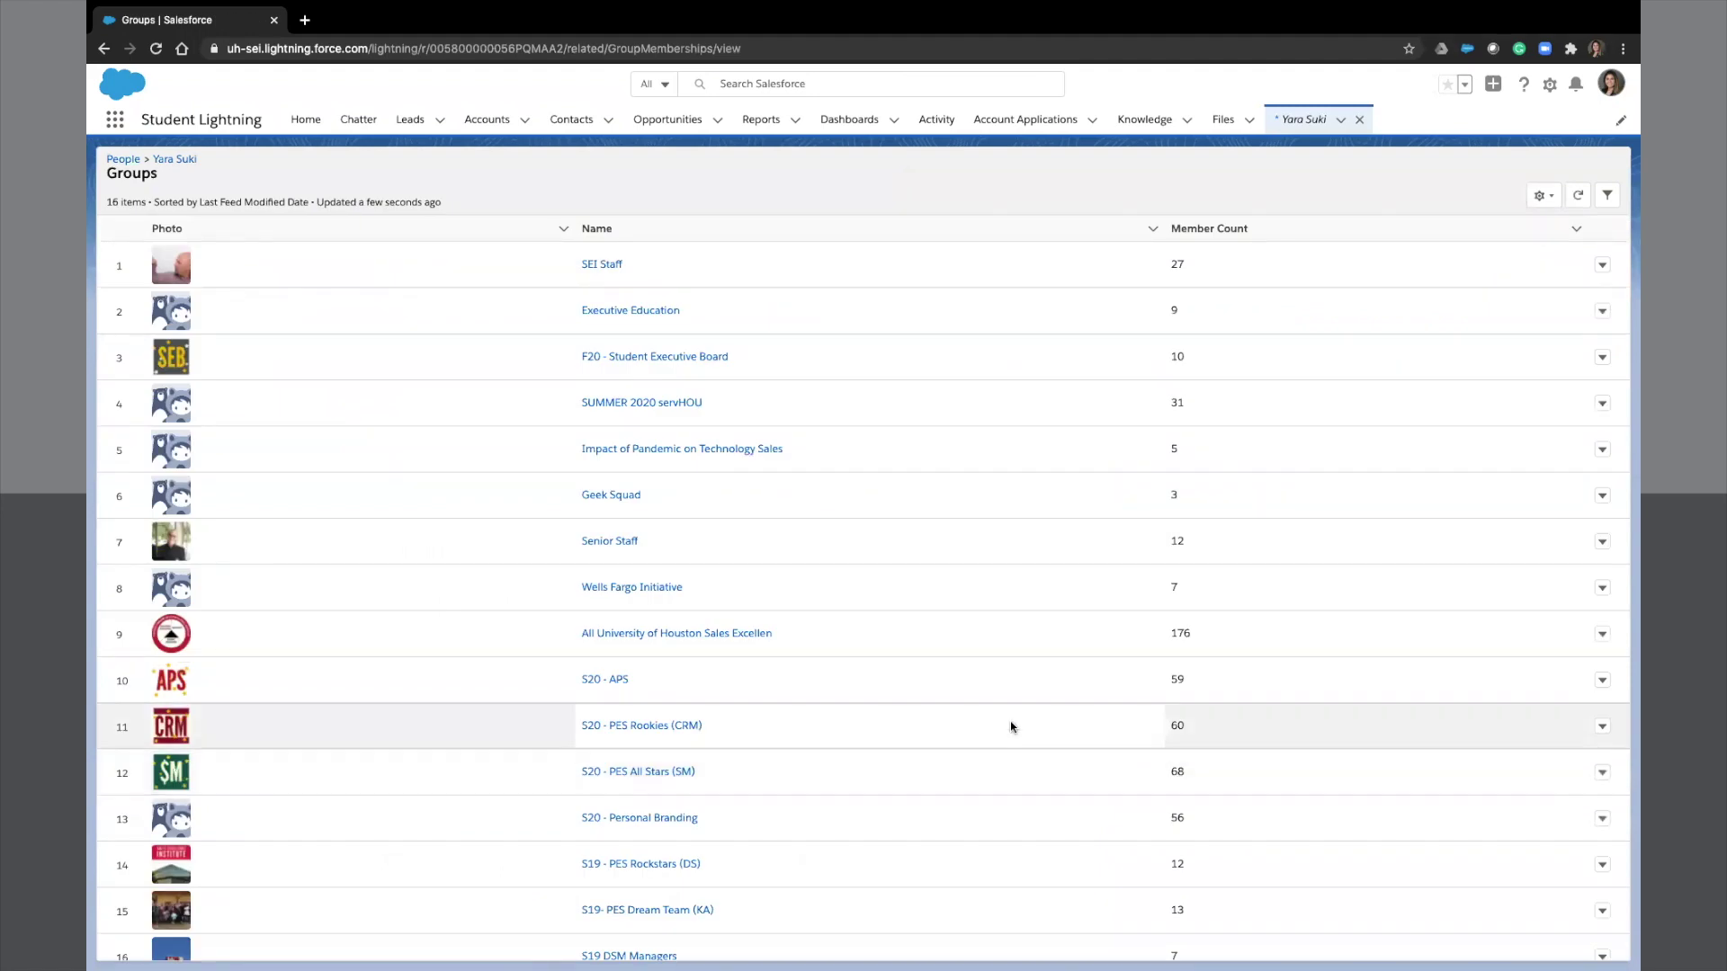
click(688, 727)
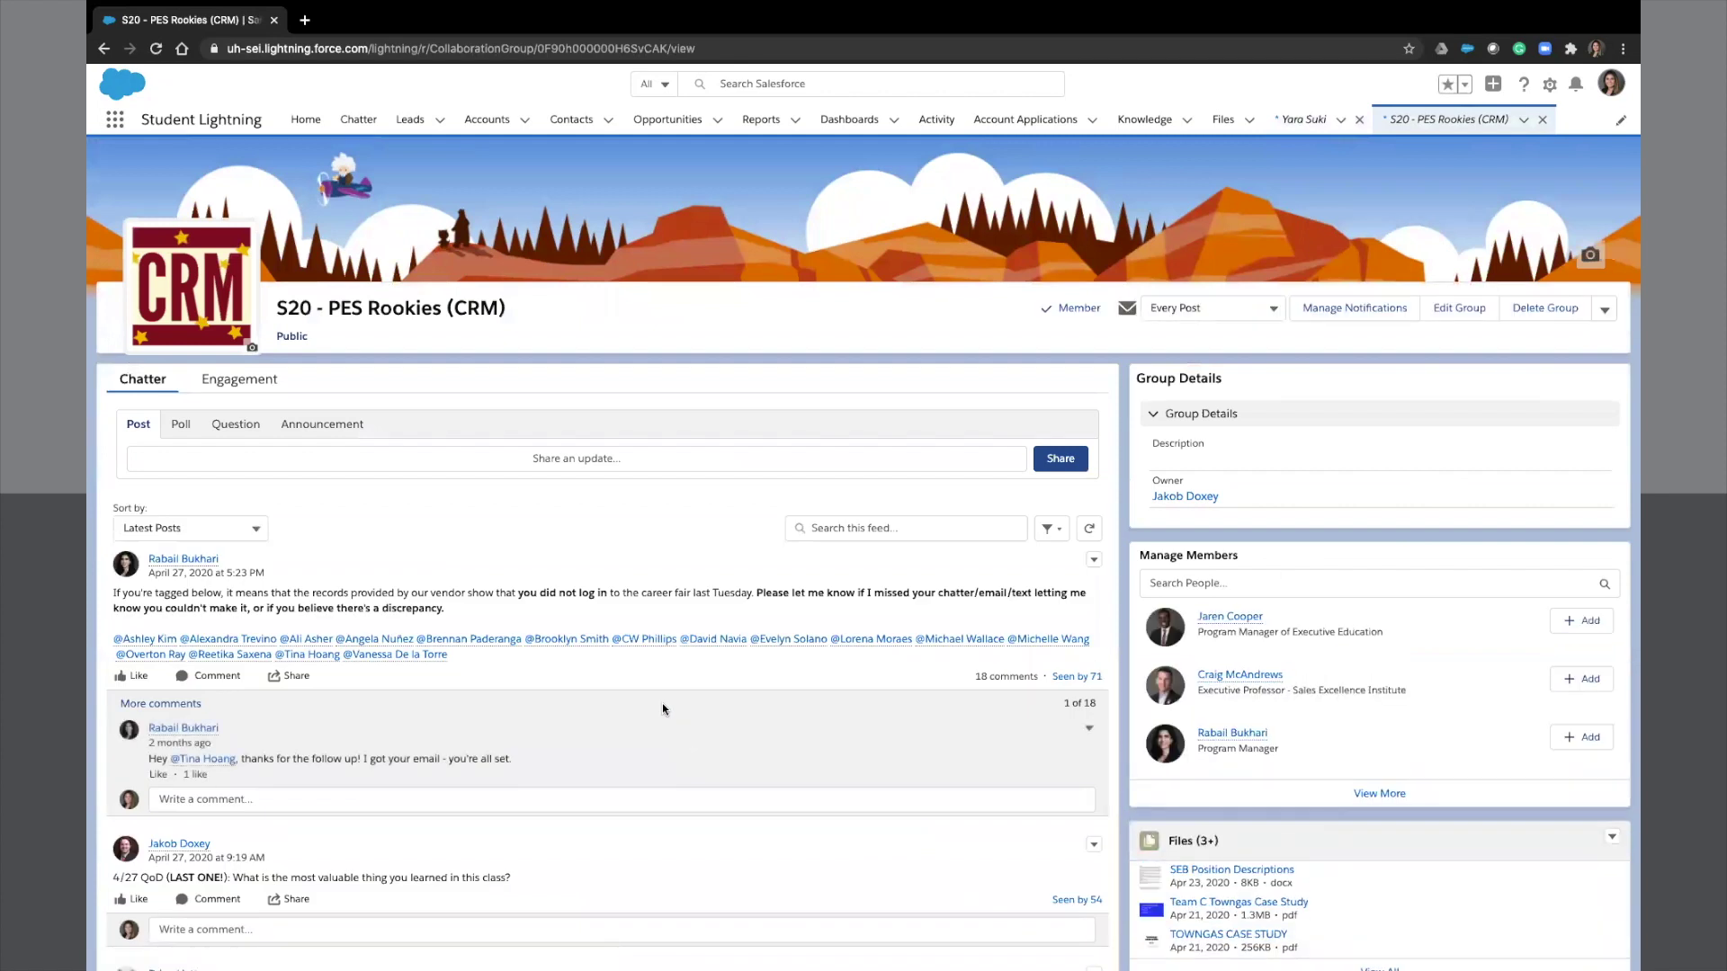
click(359, 120)
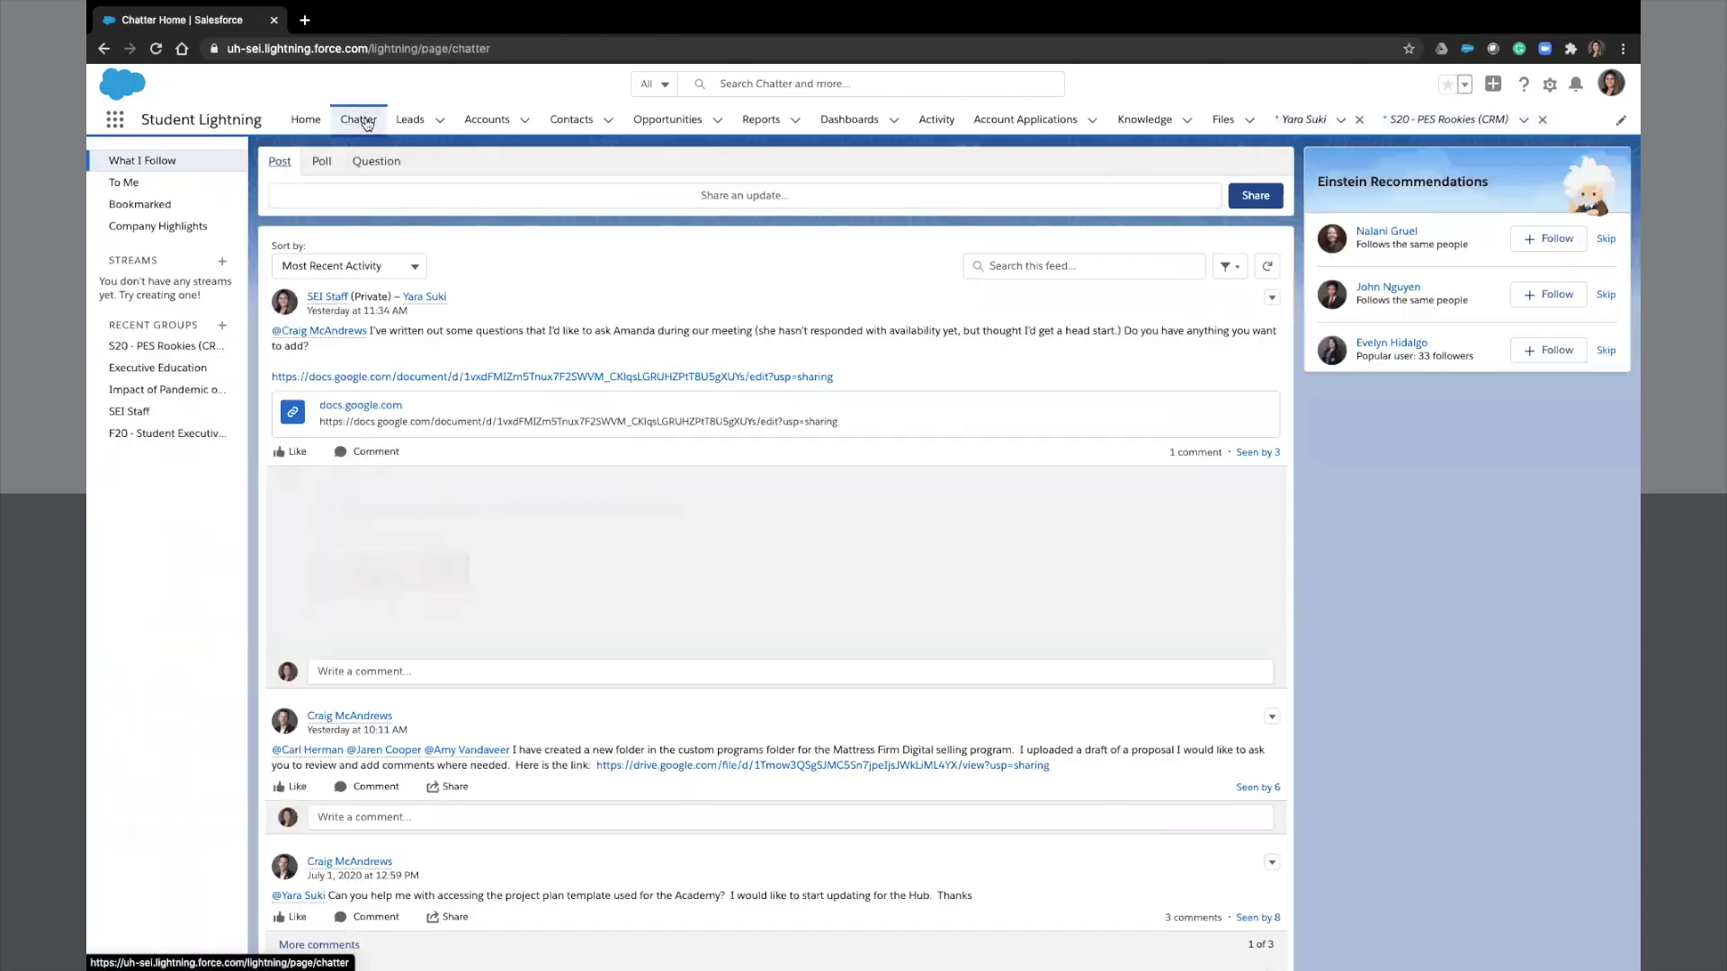
Create a new Private group named 'Fall 2020 CRM Team A' and save its details.
click(183, 327)
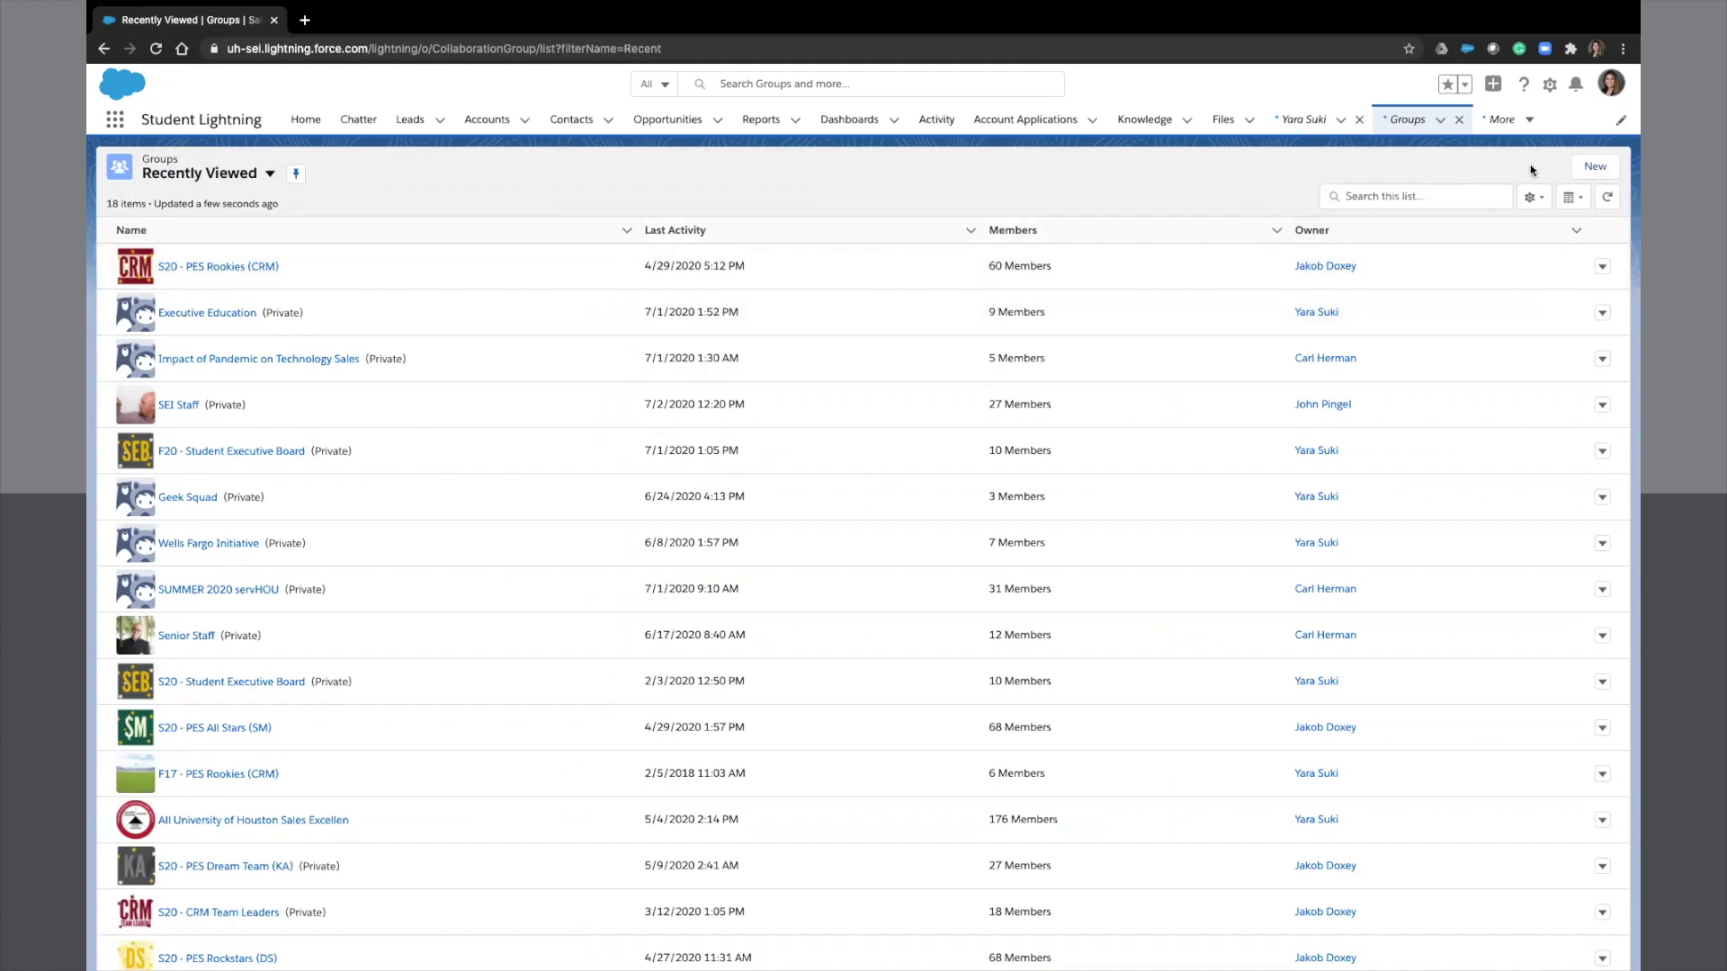
click(1581, 174)
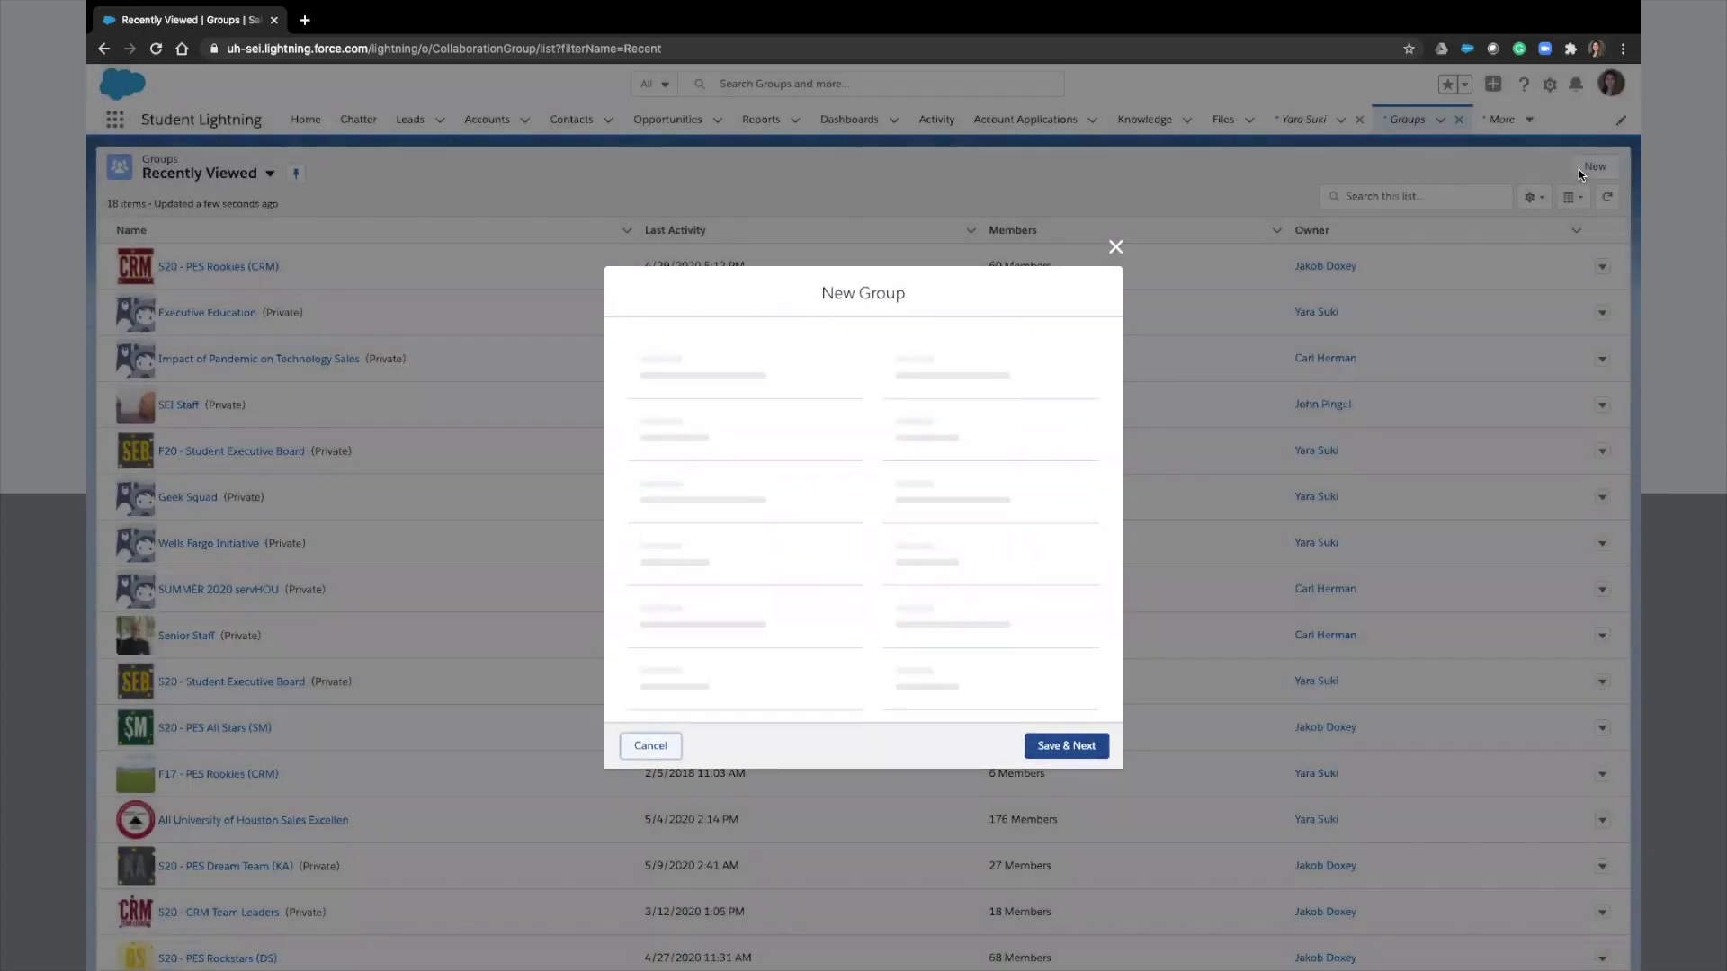
text(F)
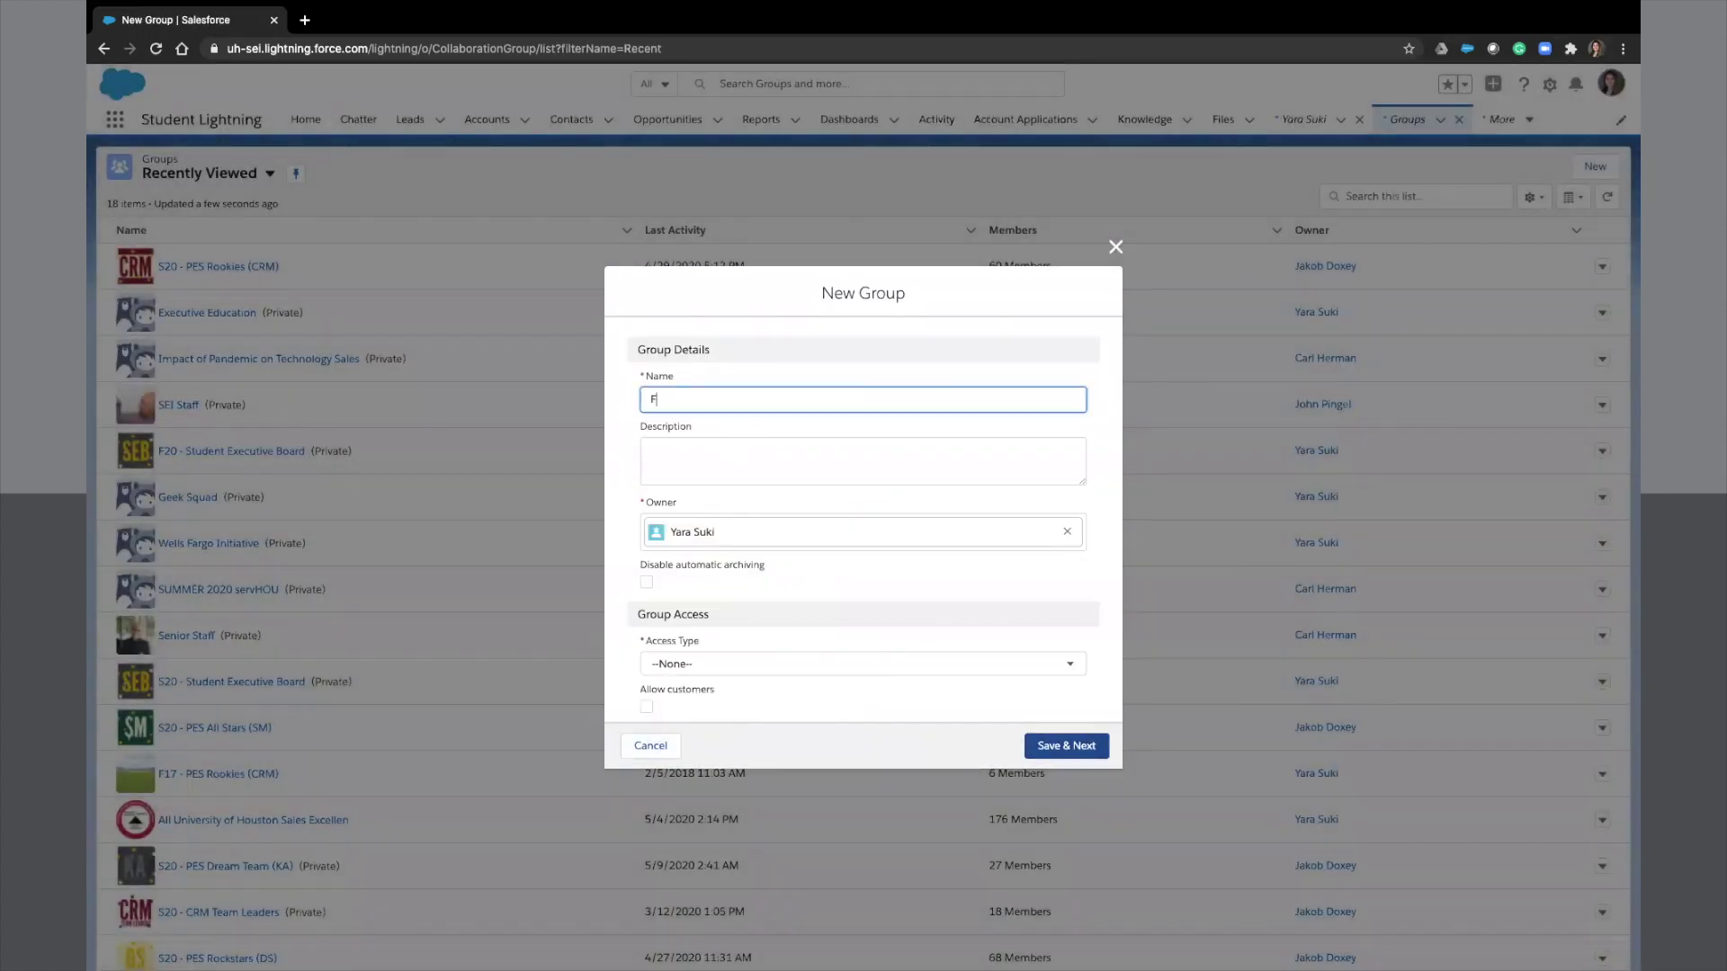
text(all 2020 CRM Team A)
click(672, 664)
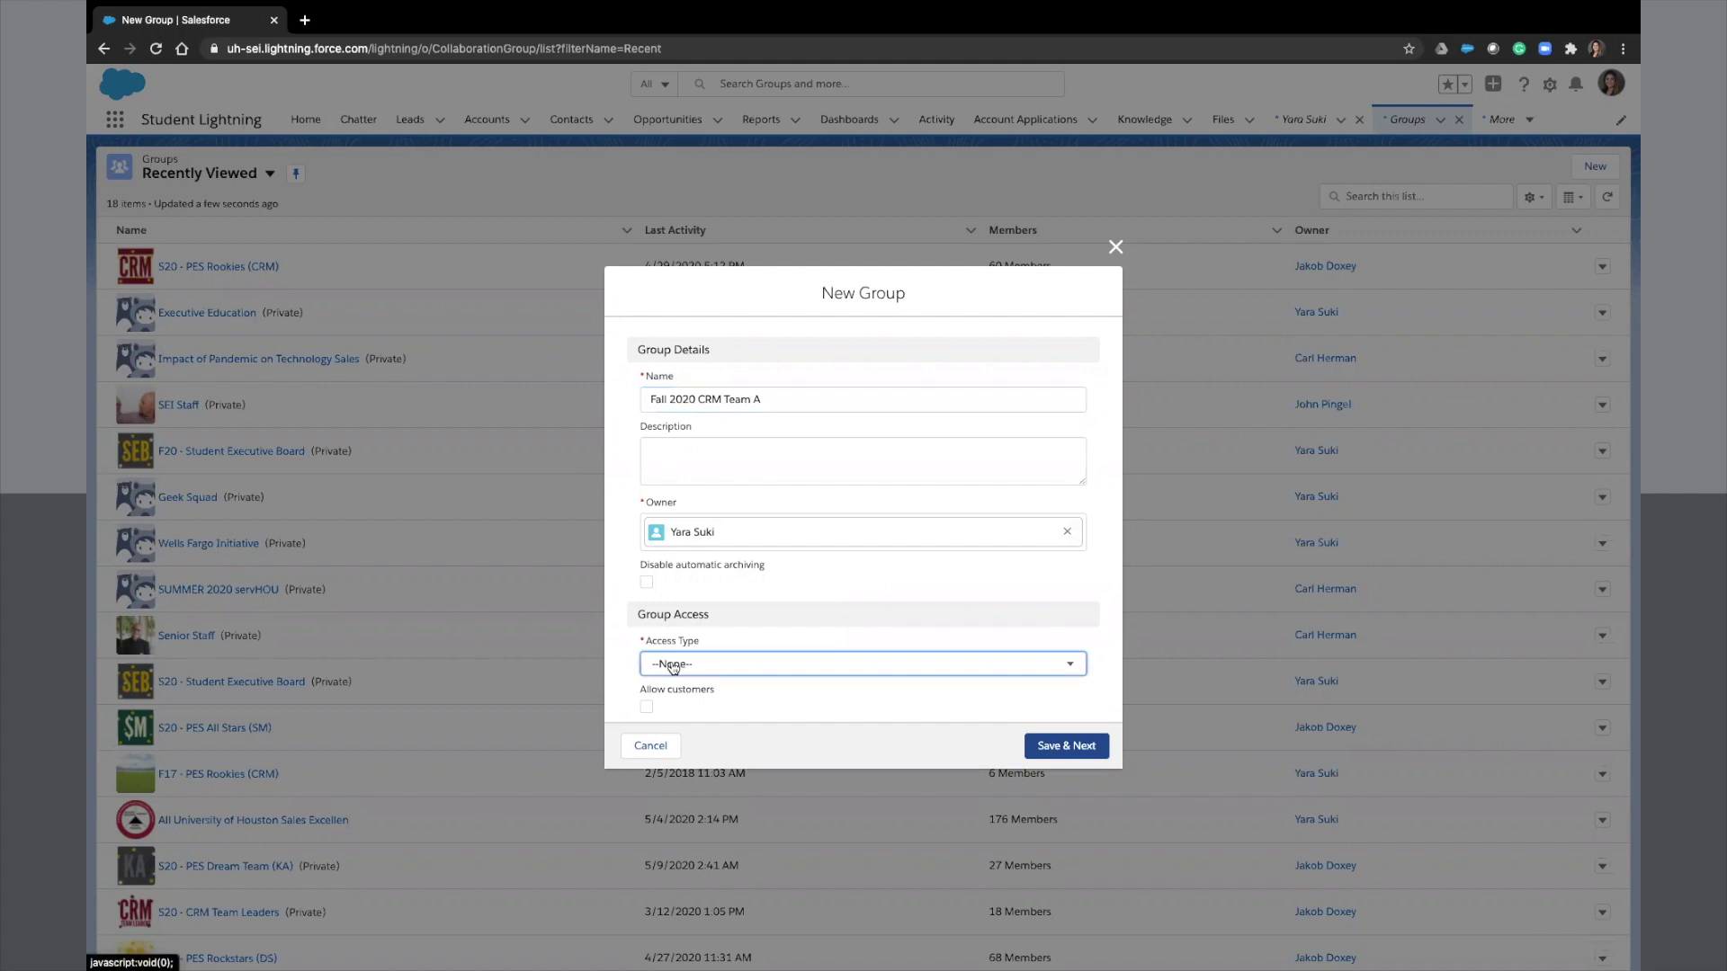
click(775, 699)
click(1057, 743)
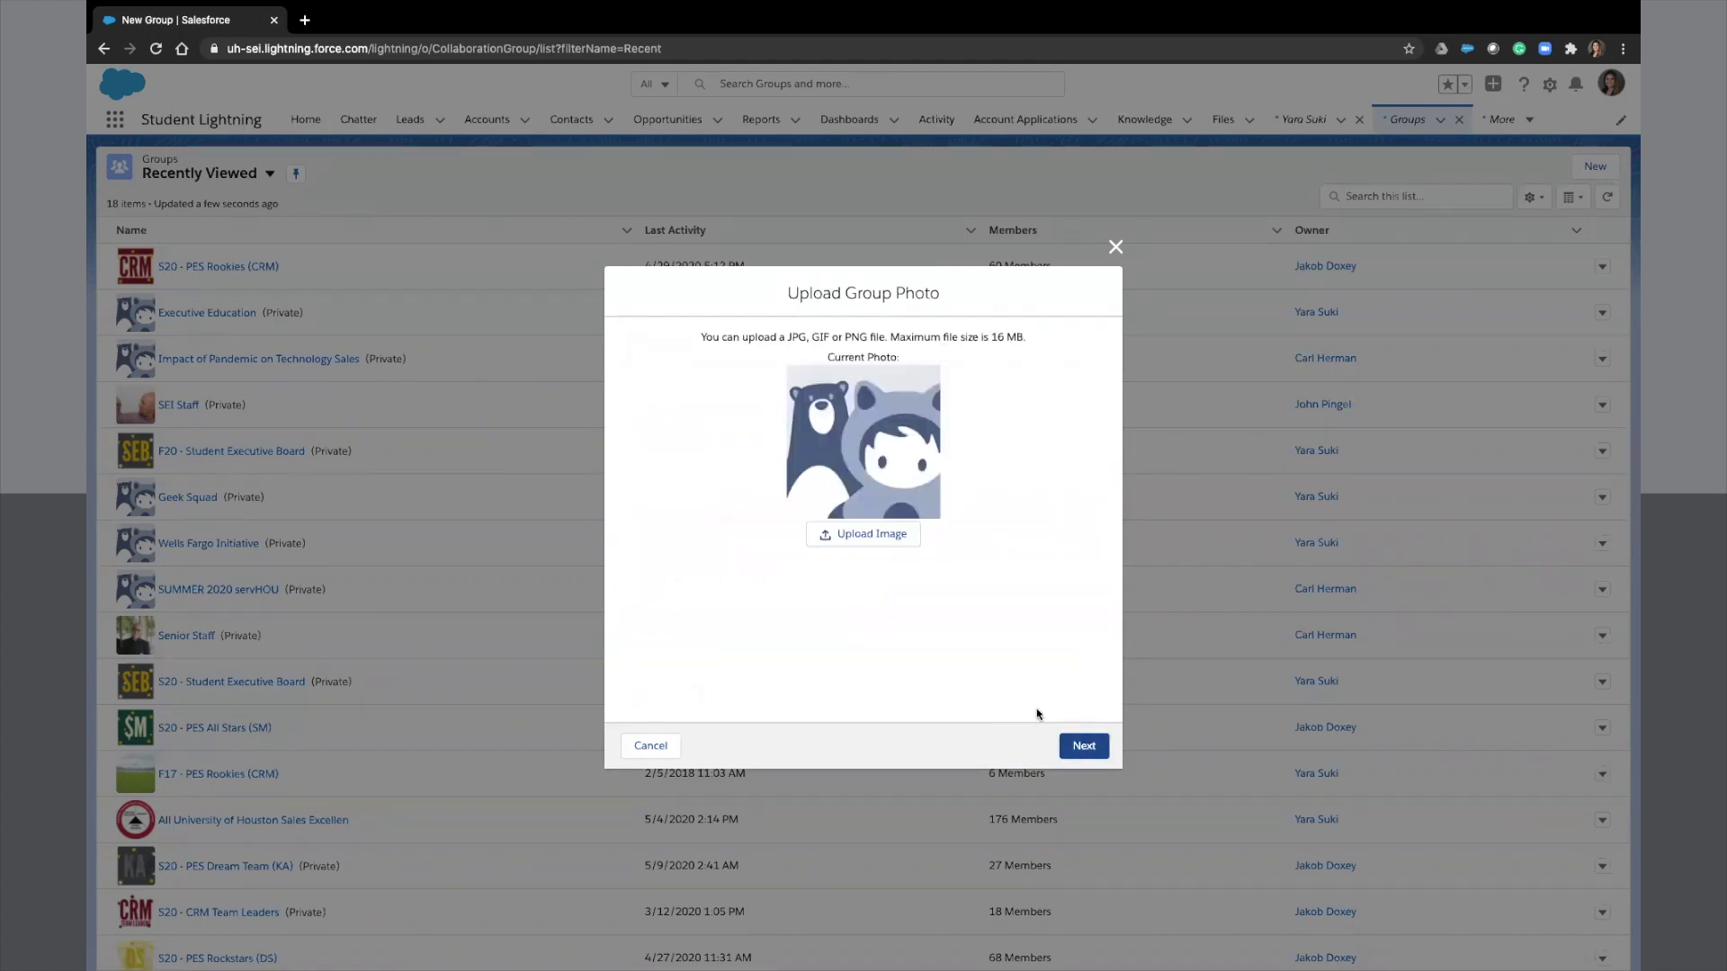
Skip the group photo and add three colleagues as members.
click(1084, 746)
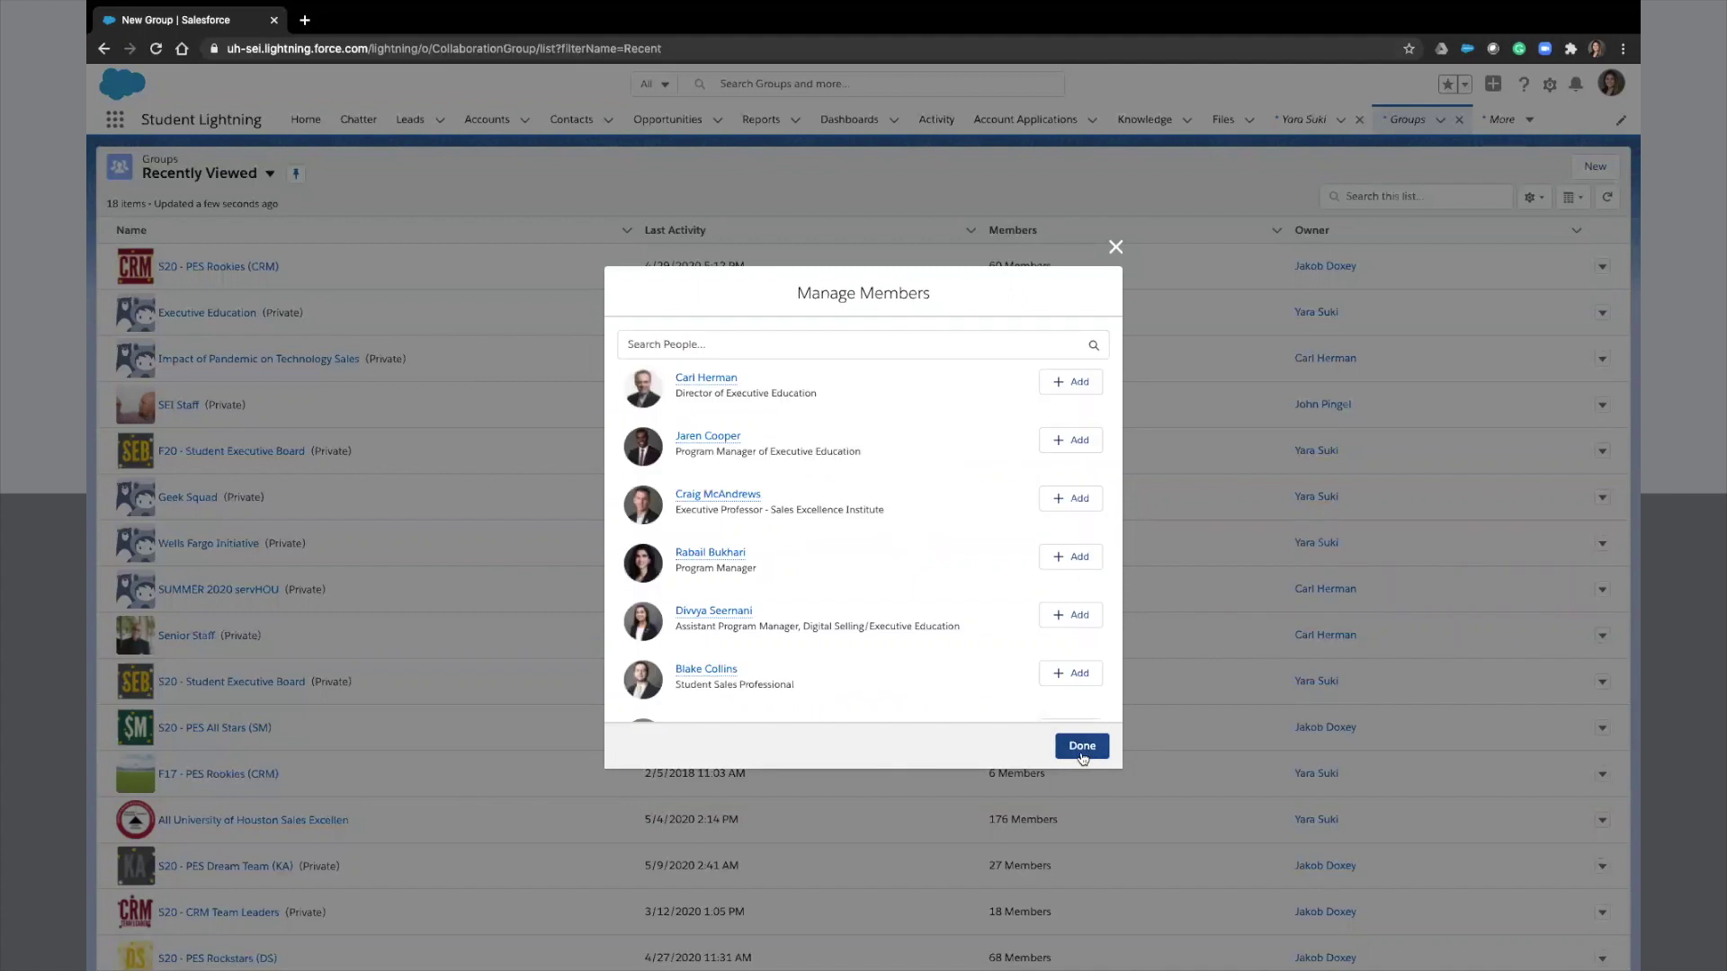
click(1060, 454)
click(1077, 500)
click(1077, 556)
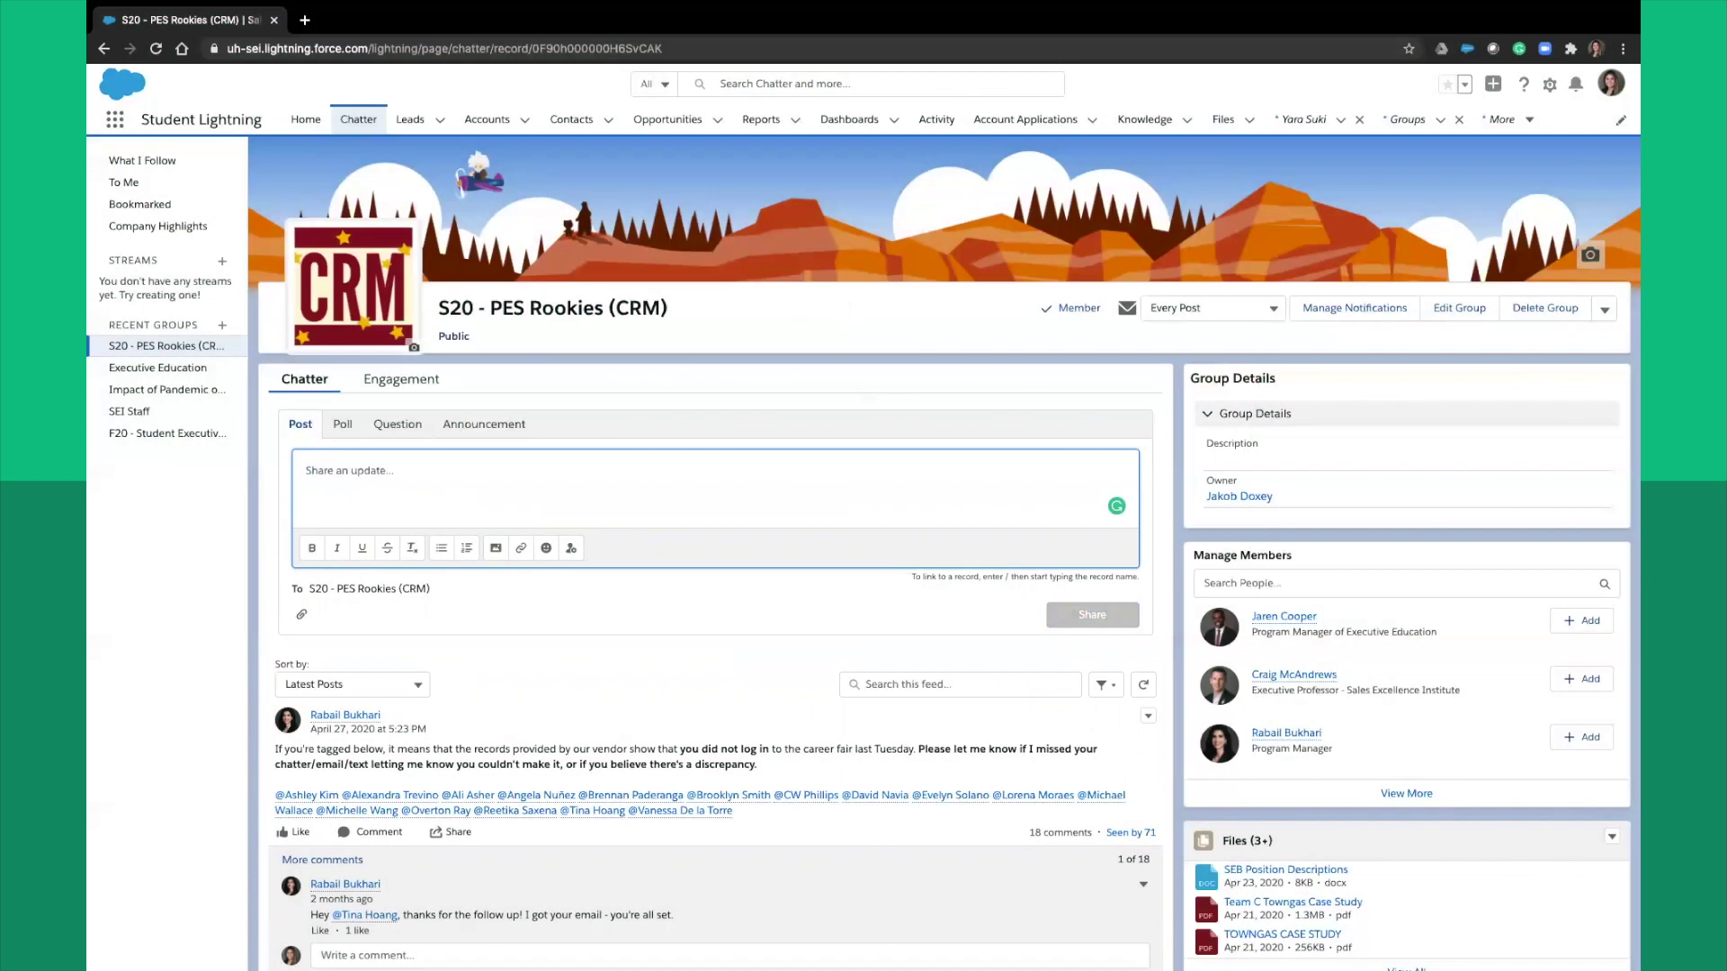
Start the group post with 'Hey' and @-mention two colleagues.
text(H)
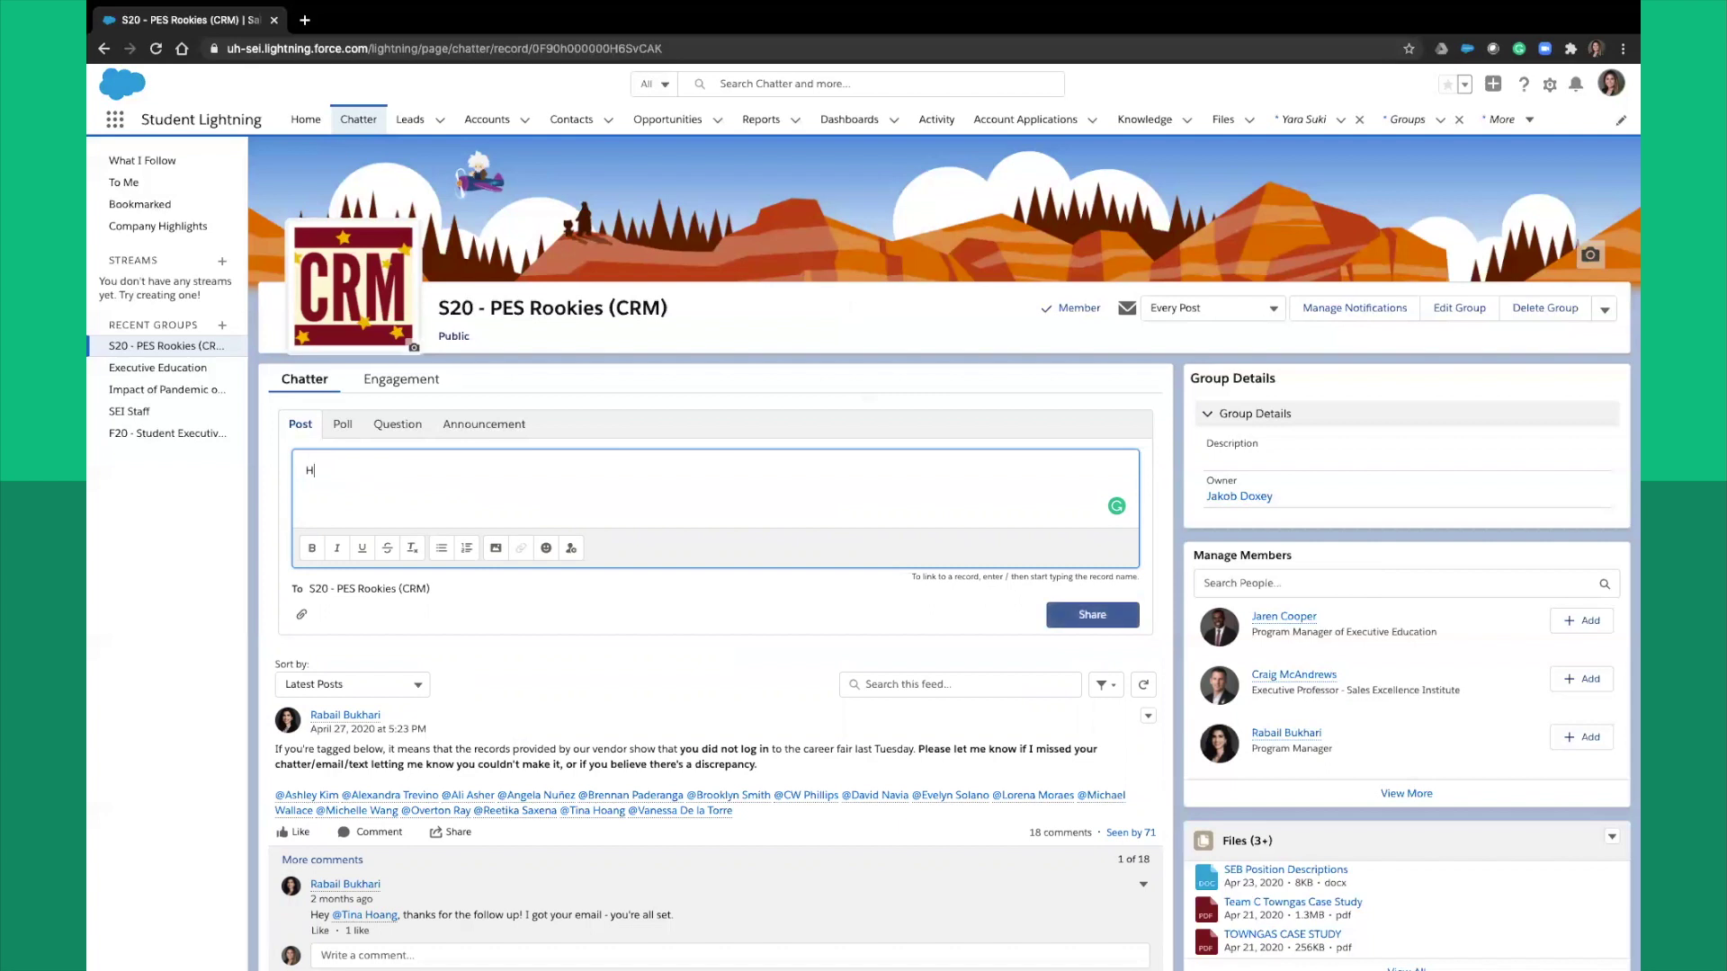
text(ey @jako)
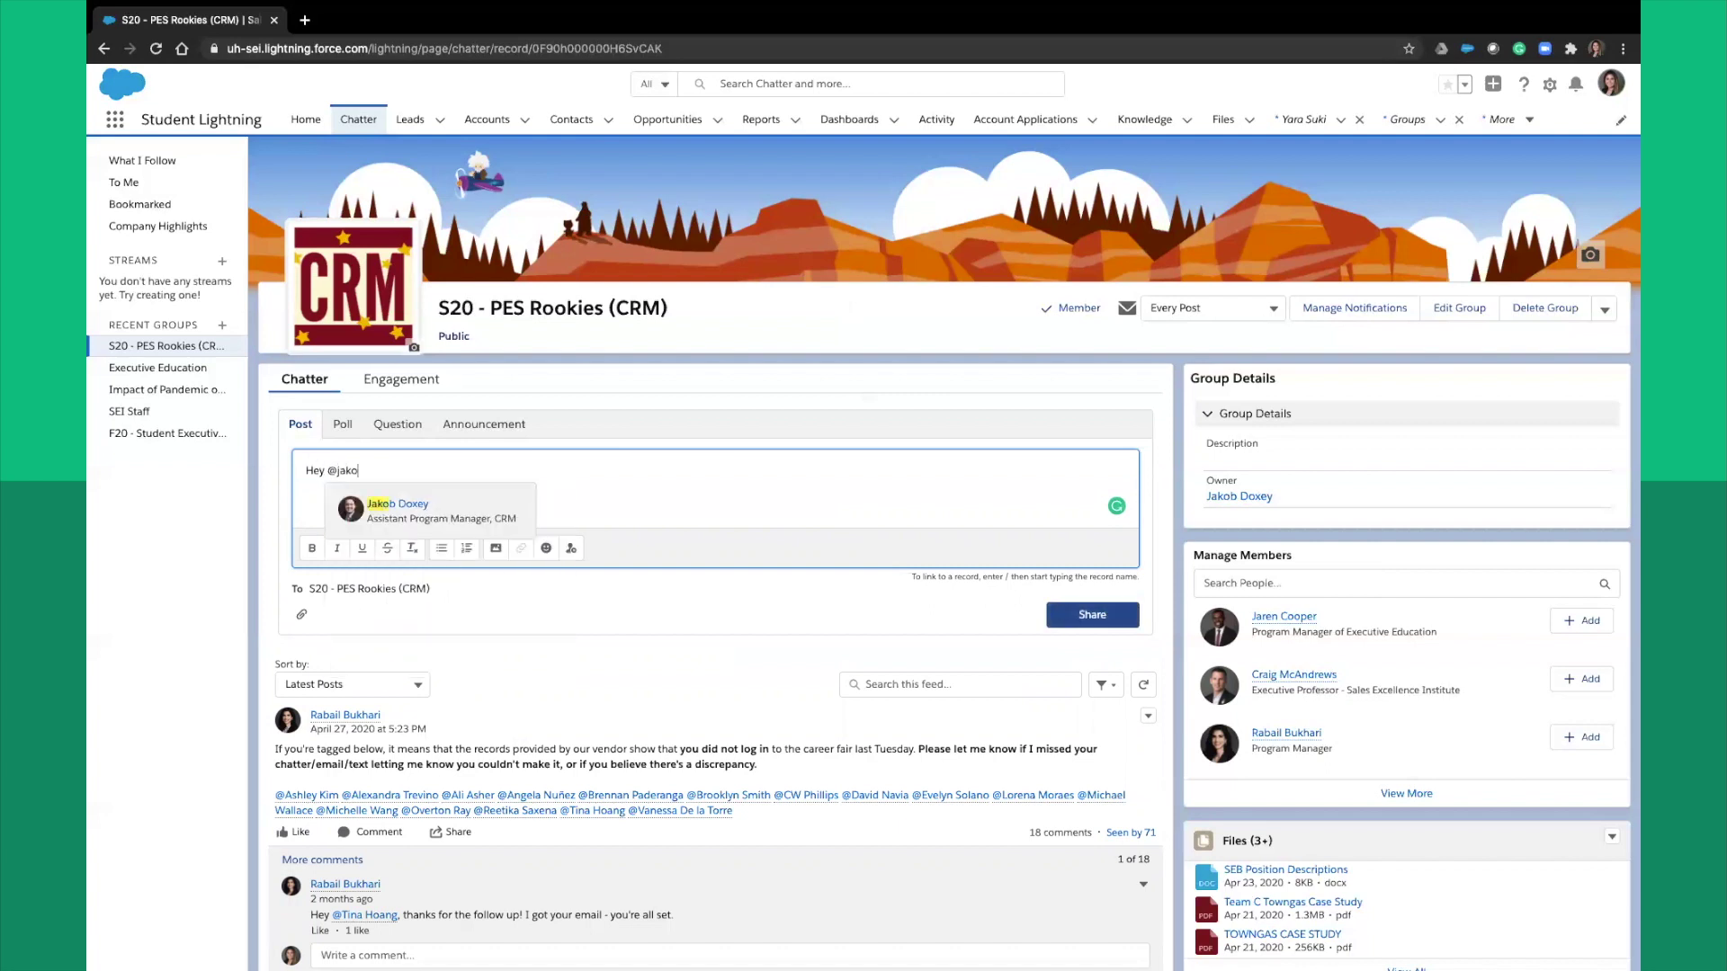
click(515, 505)
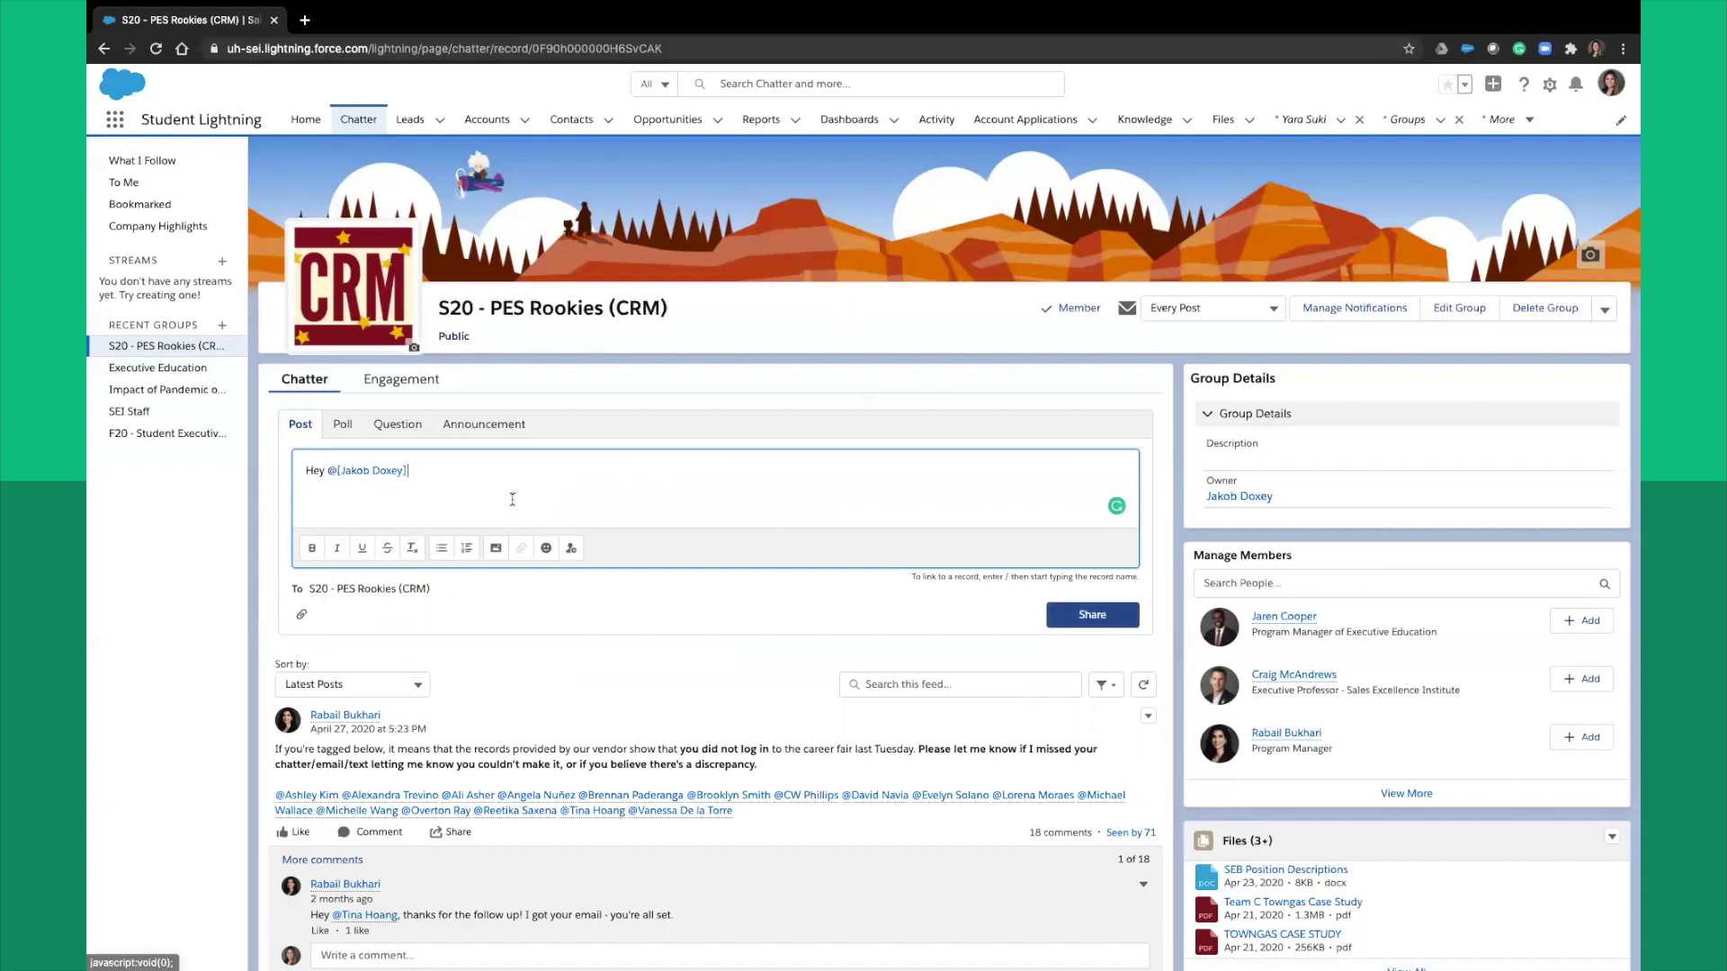
text(@[Carl)
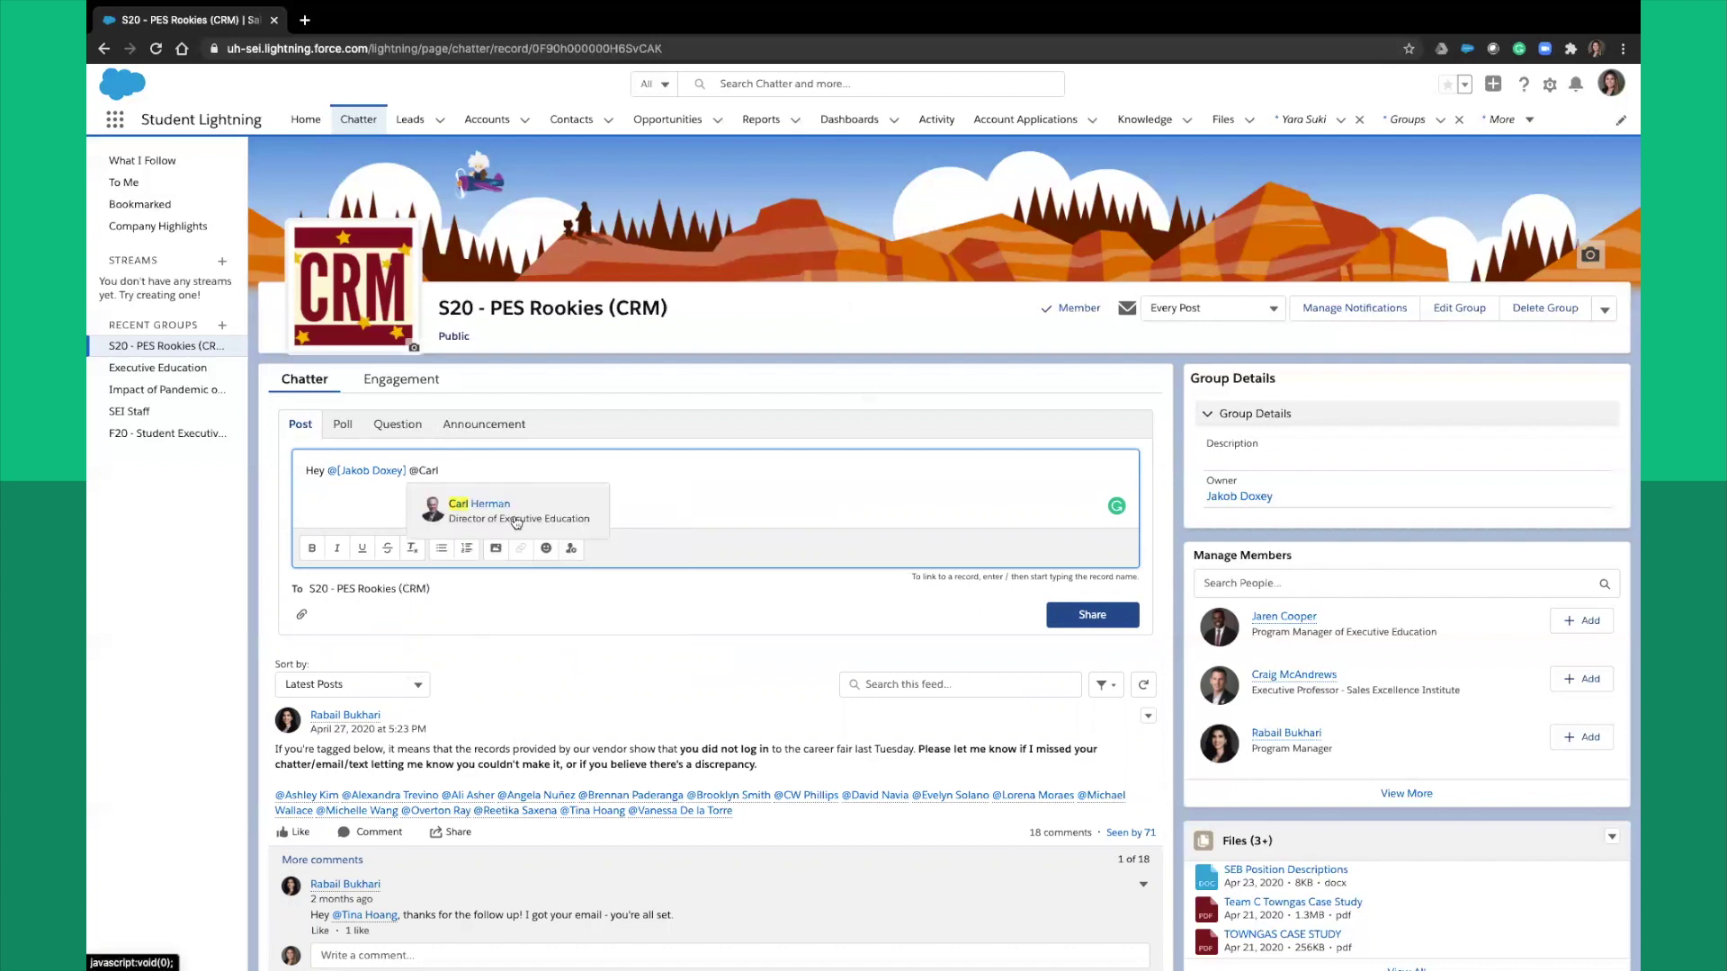
click(516, 516)
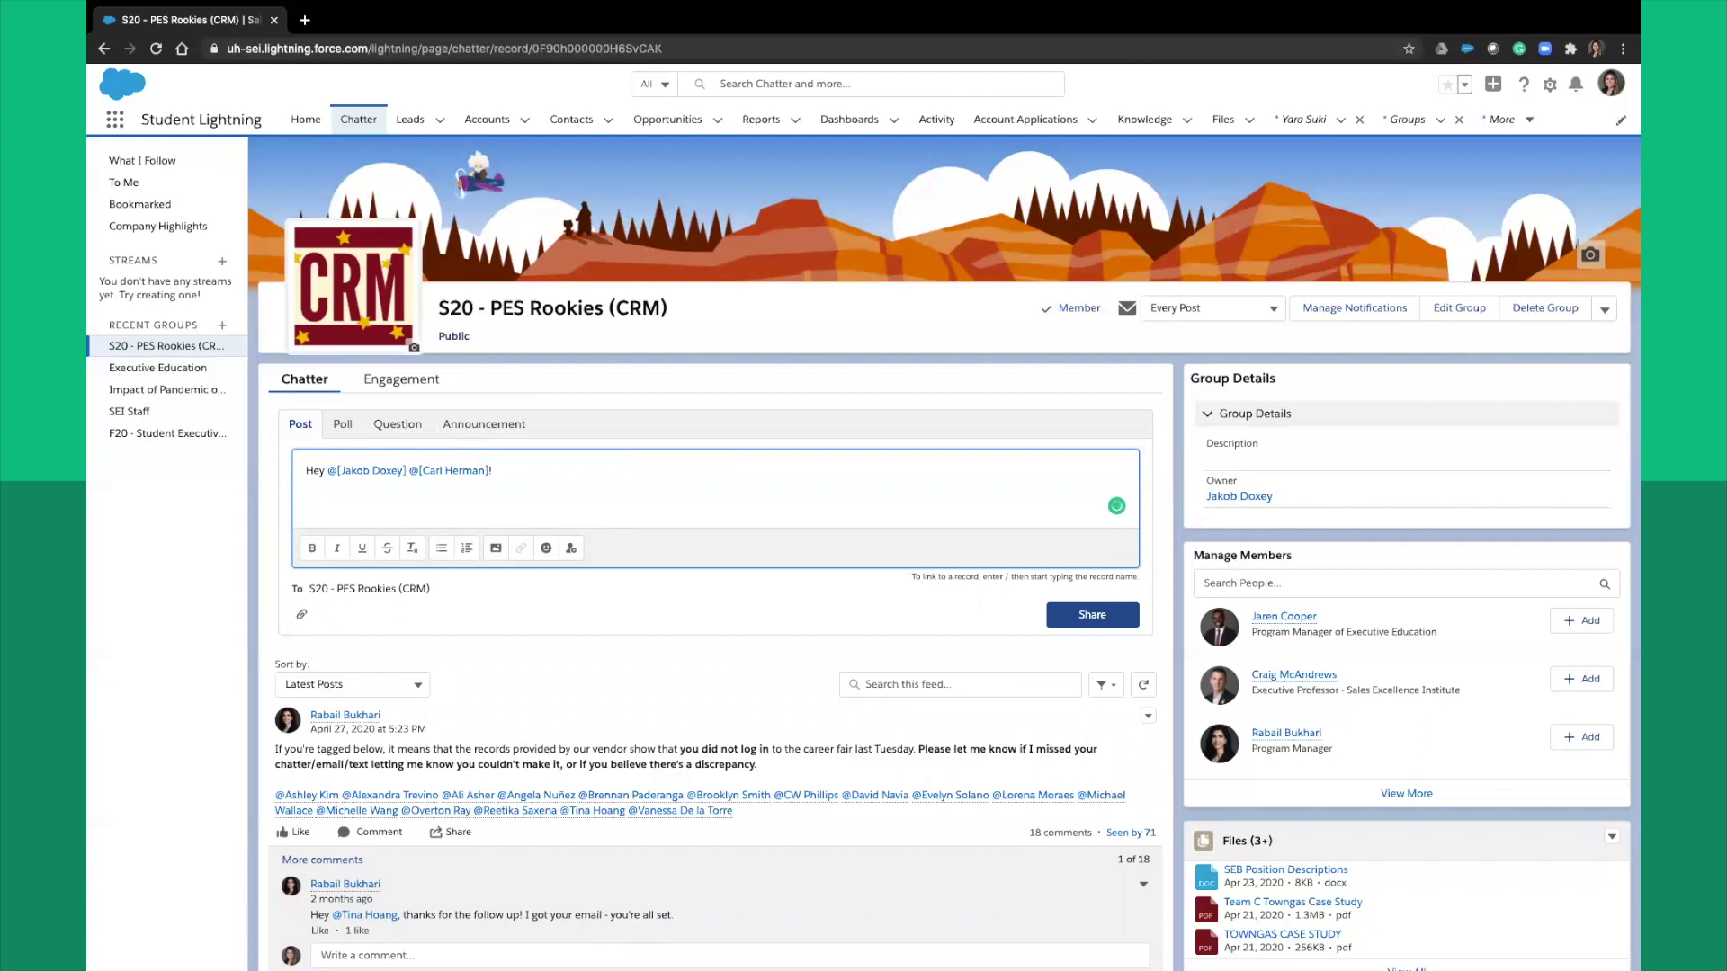
Continue the post asking 'Can we set up a meeting to discuss' the linked 3M account.
text(Can we set up a meeting to discuss /3m)
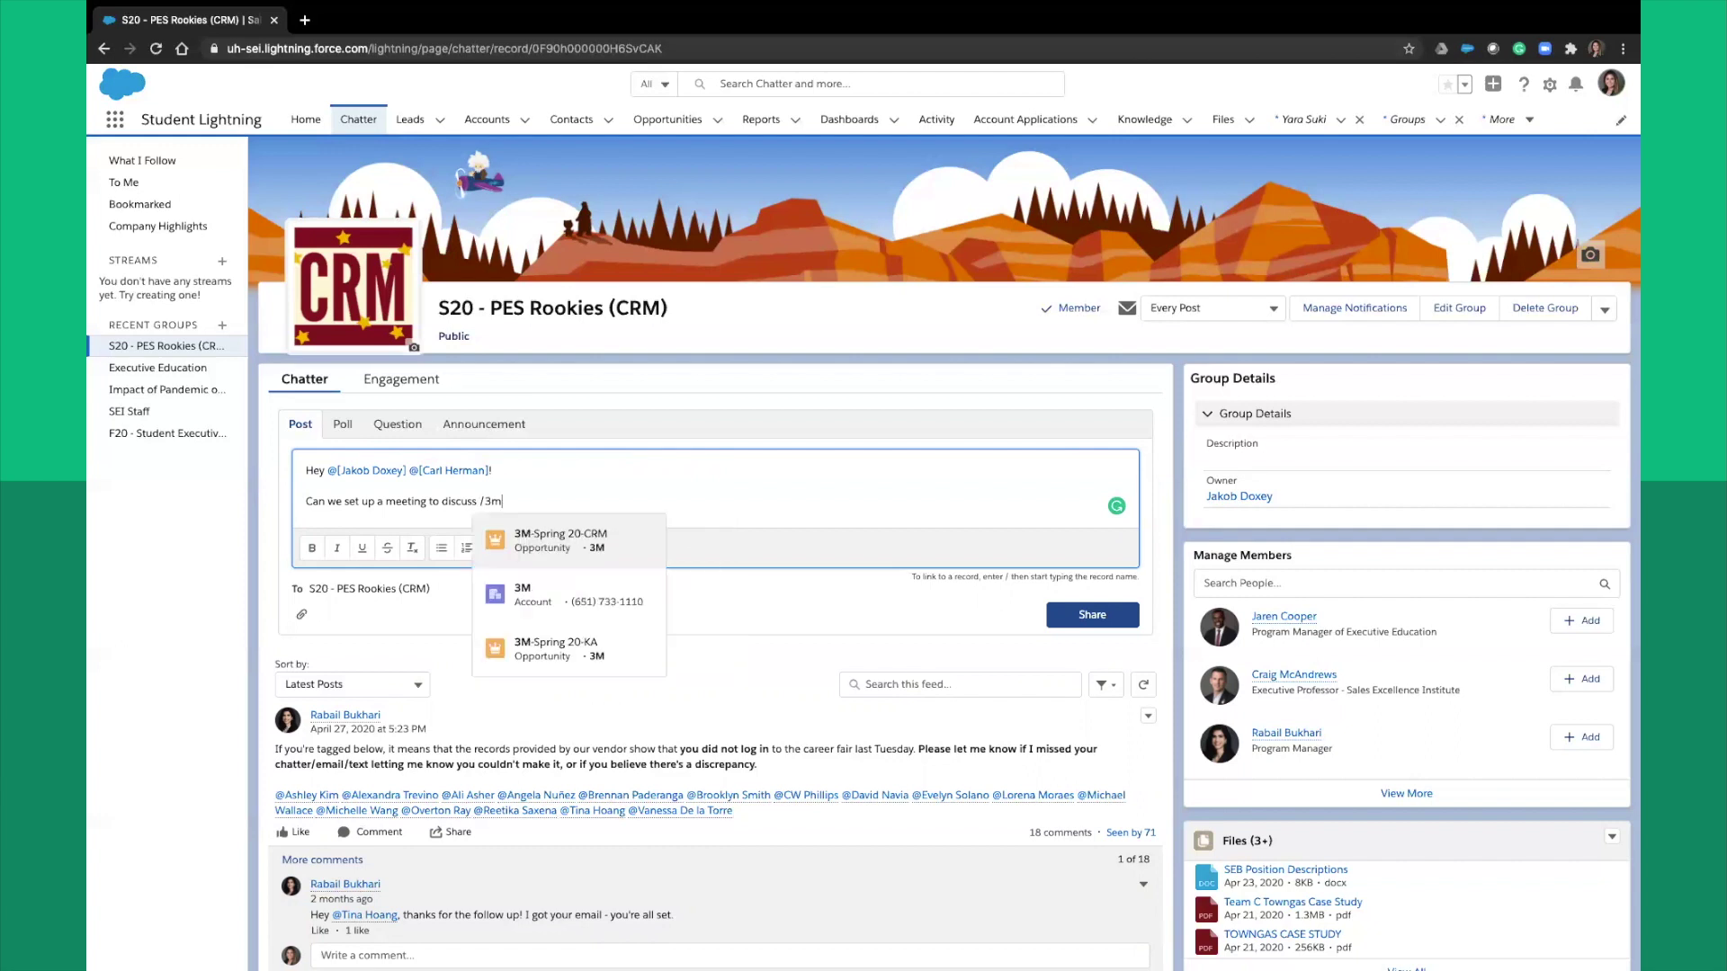
click(619, 586)
text(account? I)
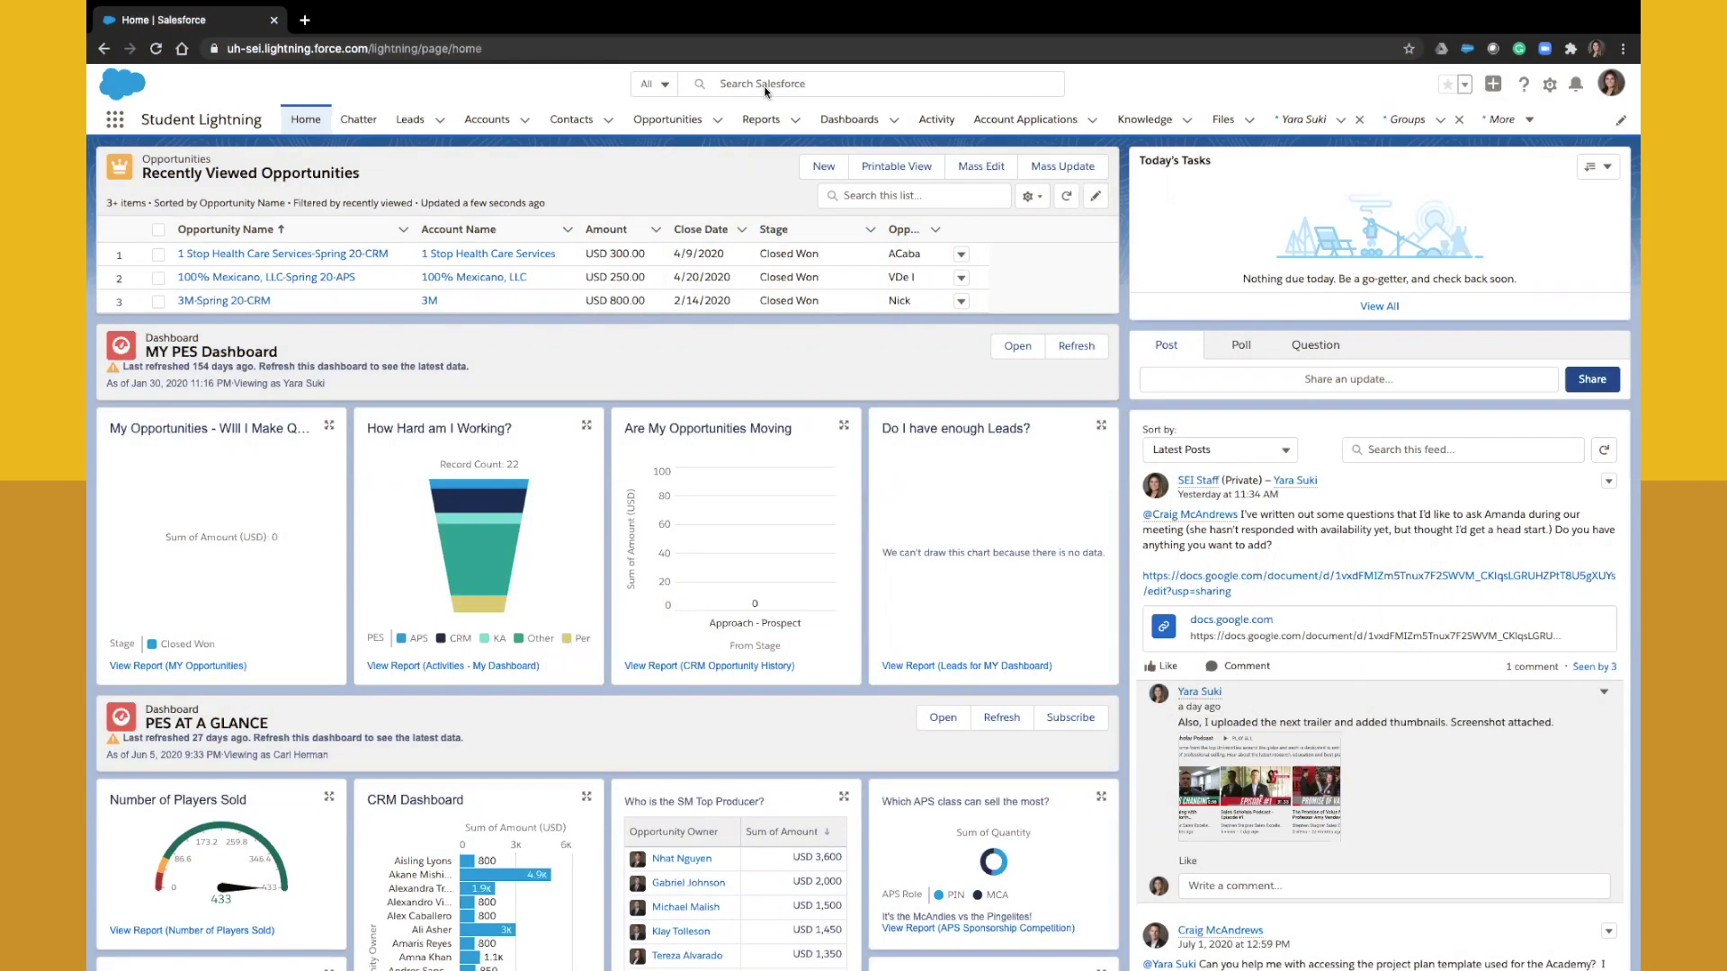
Search globally for '3m' and open the 3M account record.
click(764, 85)
text(3m)
click(765, 197)
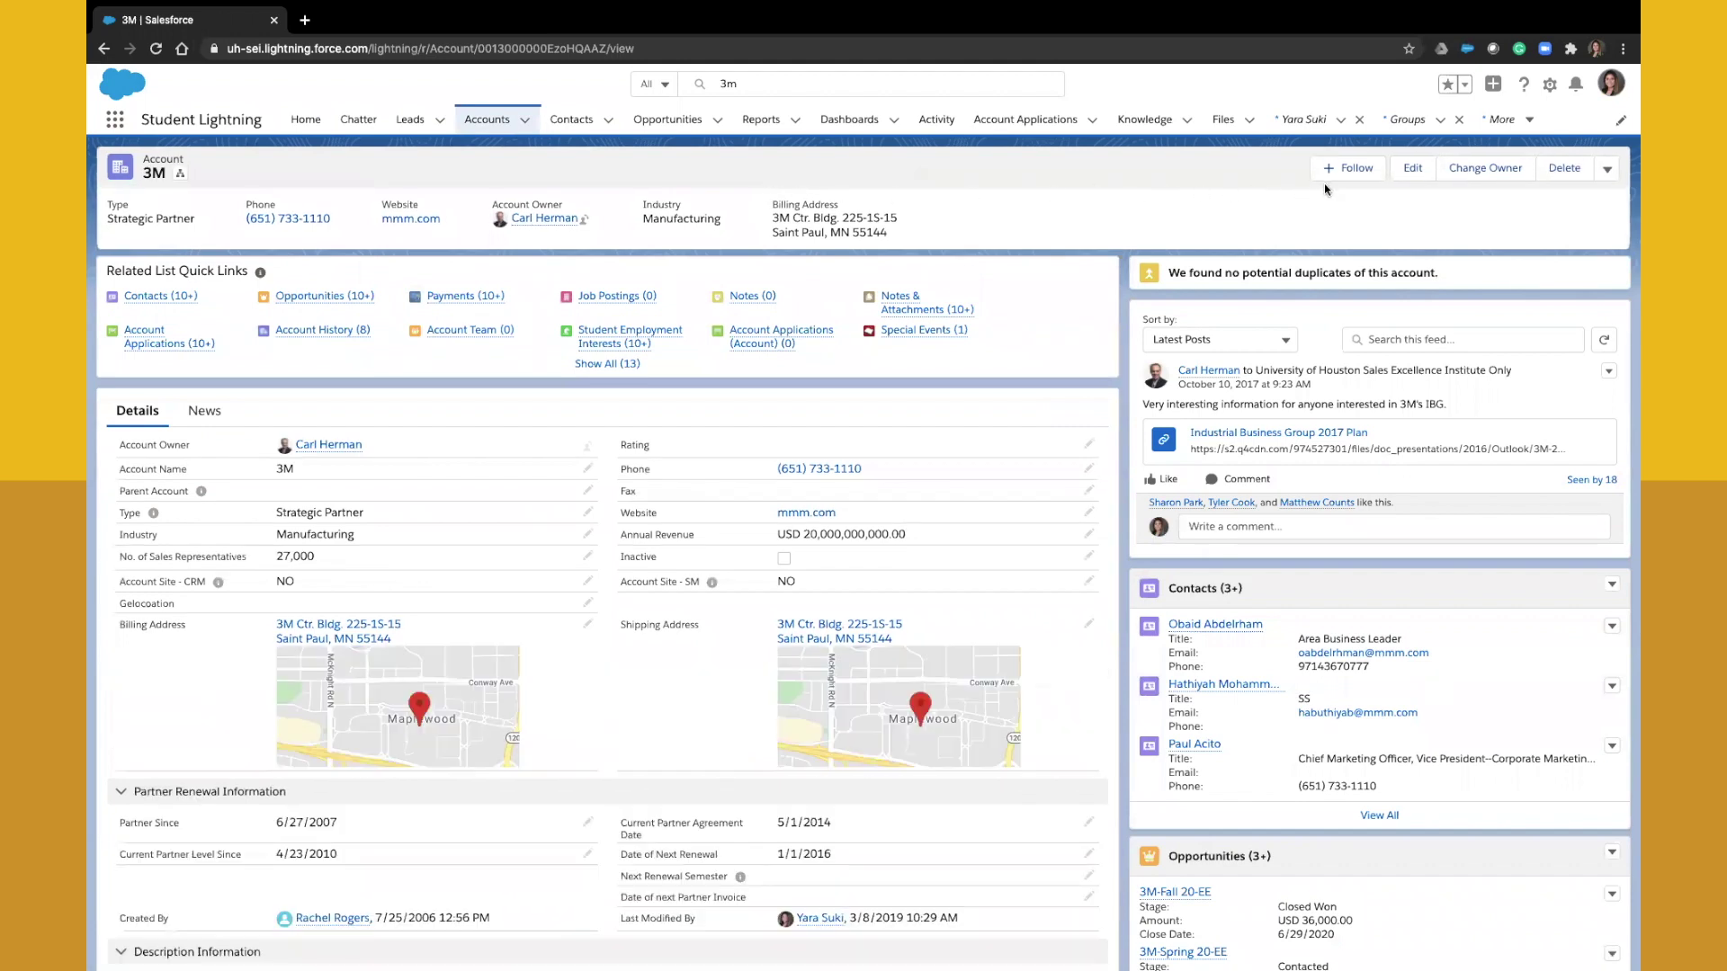
Follow the 3M account, then search for the colleague and toggle following on their user profile.
click(1332, 171)
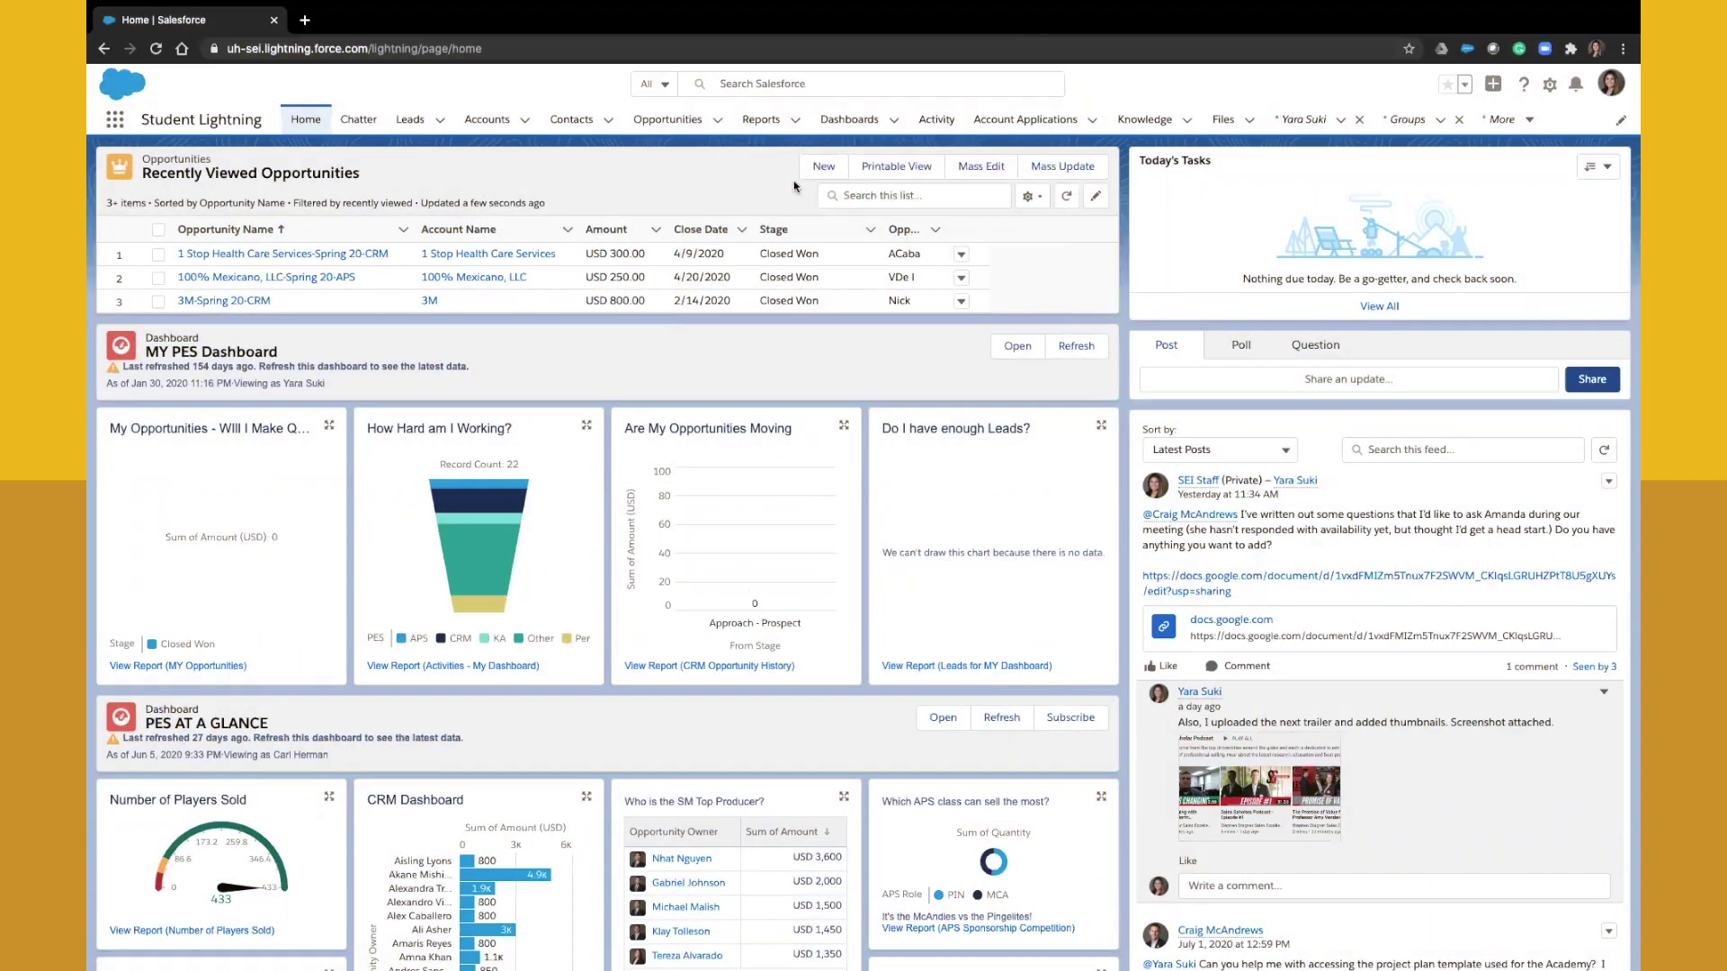
click(766, 83)
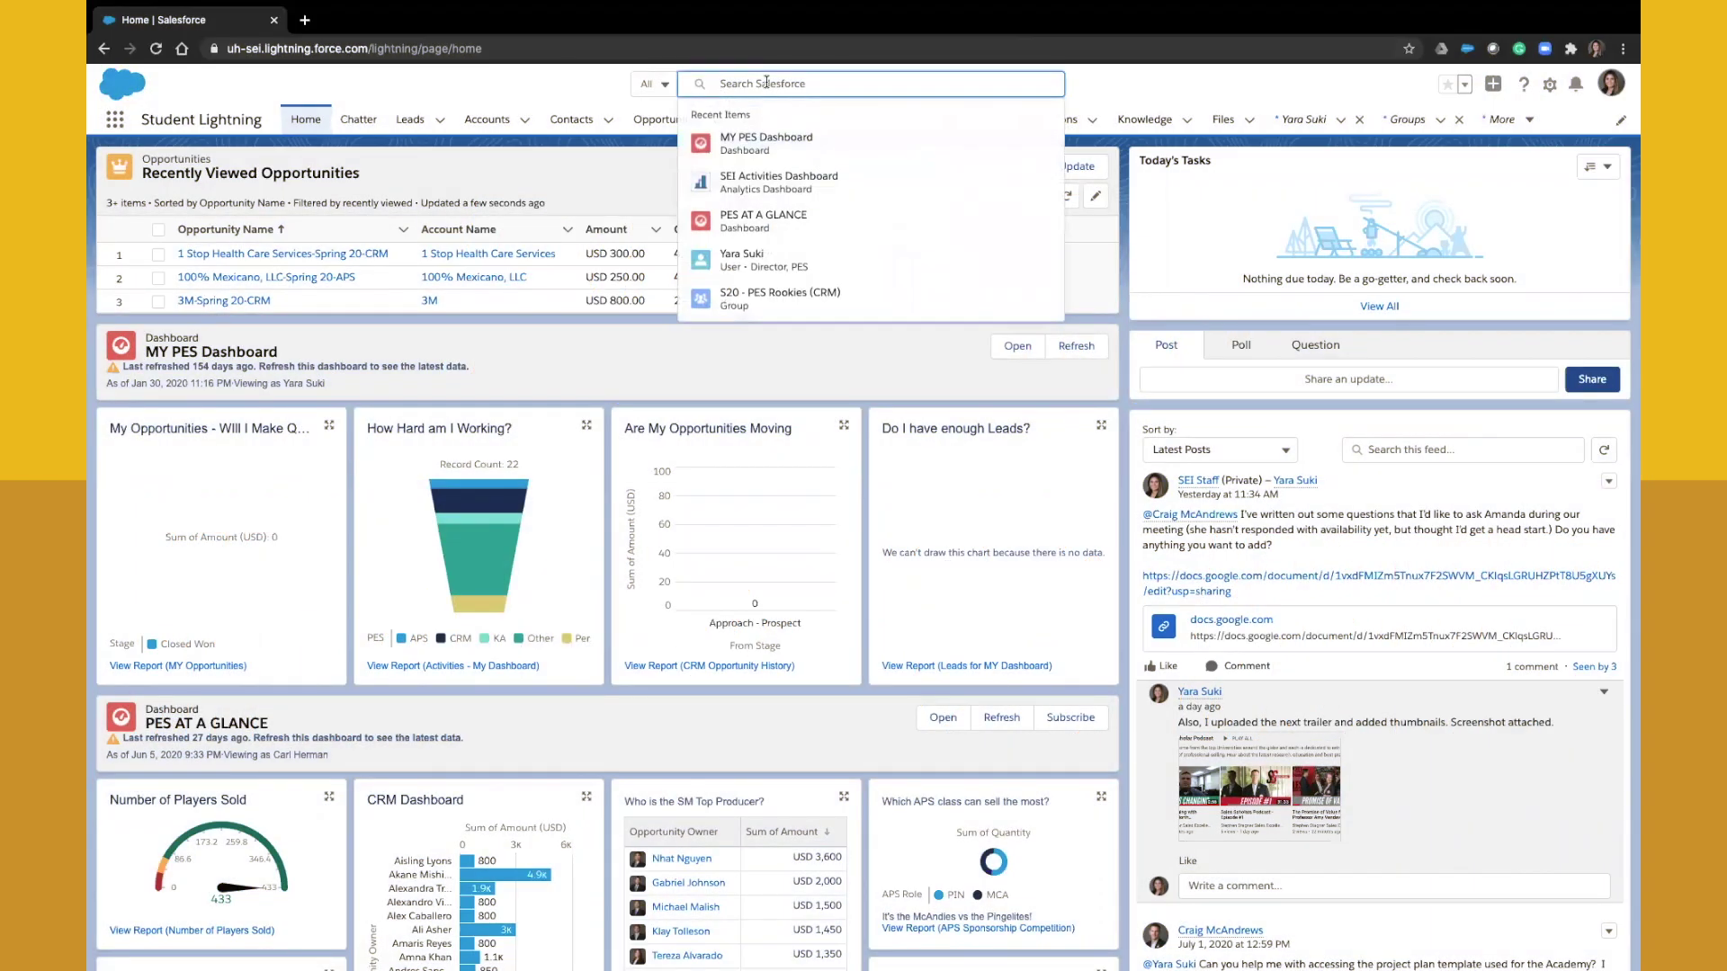
text(Carl)
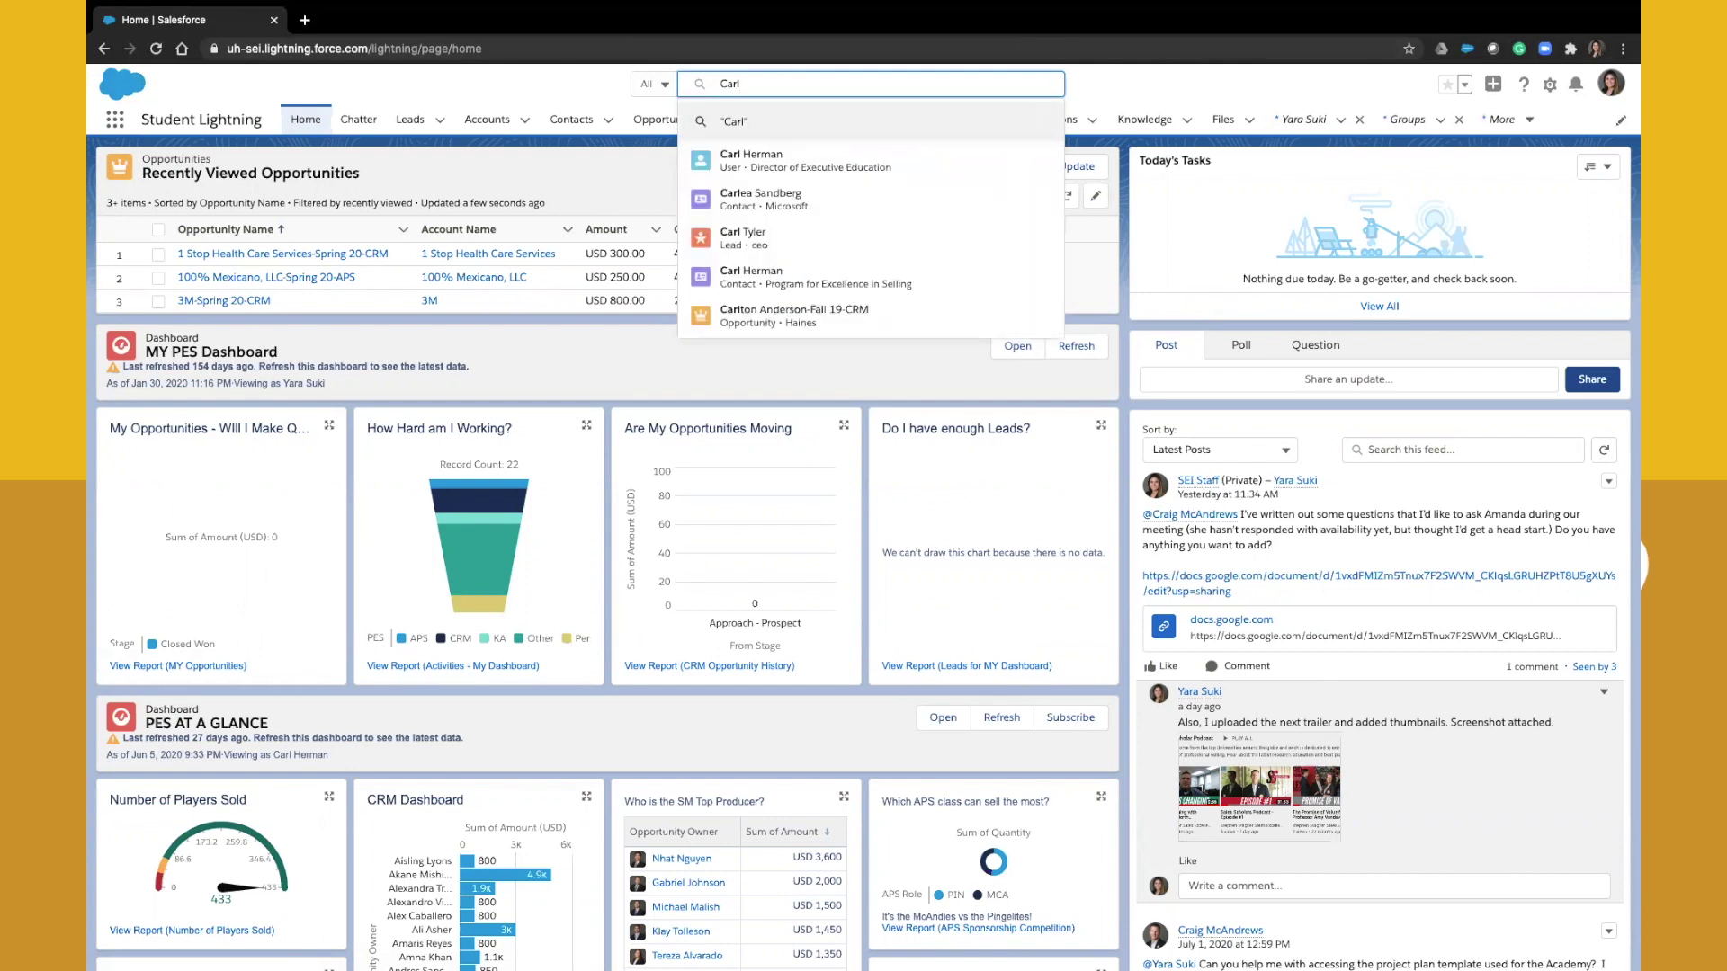
click(764, 158)
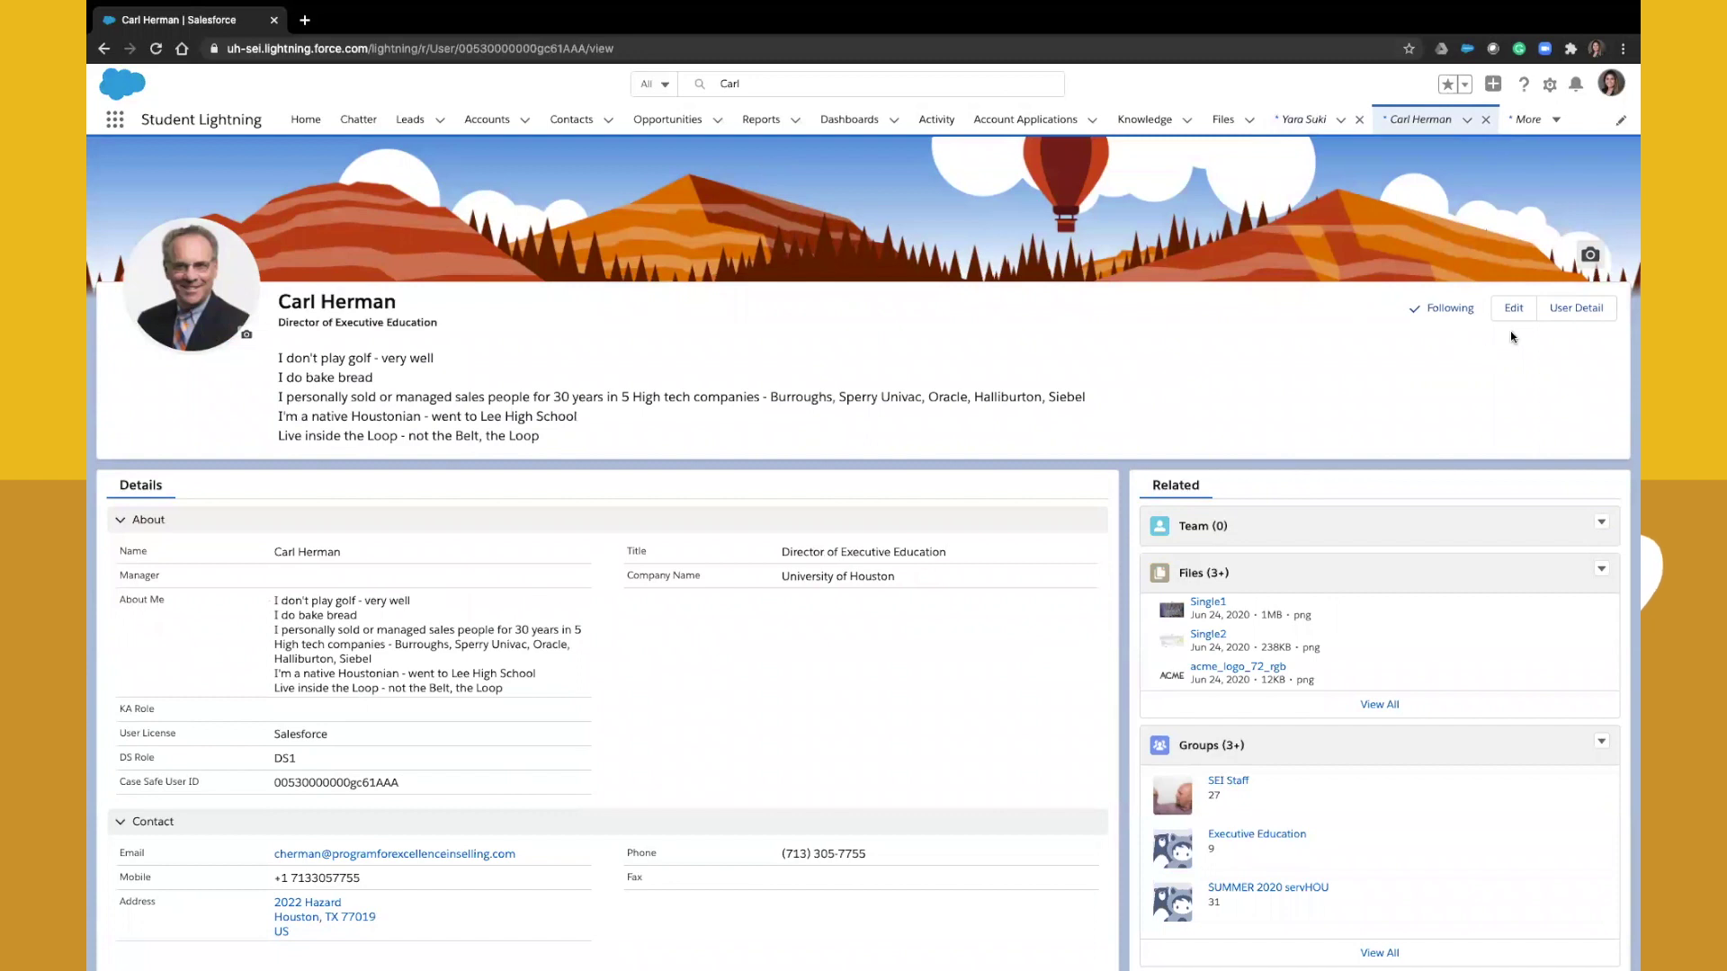
click(1451, 311)
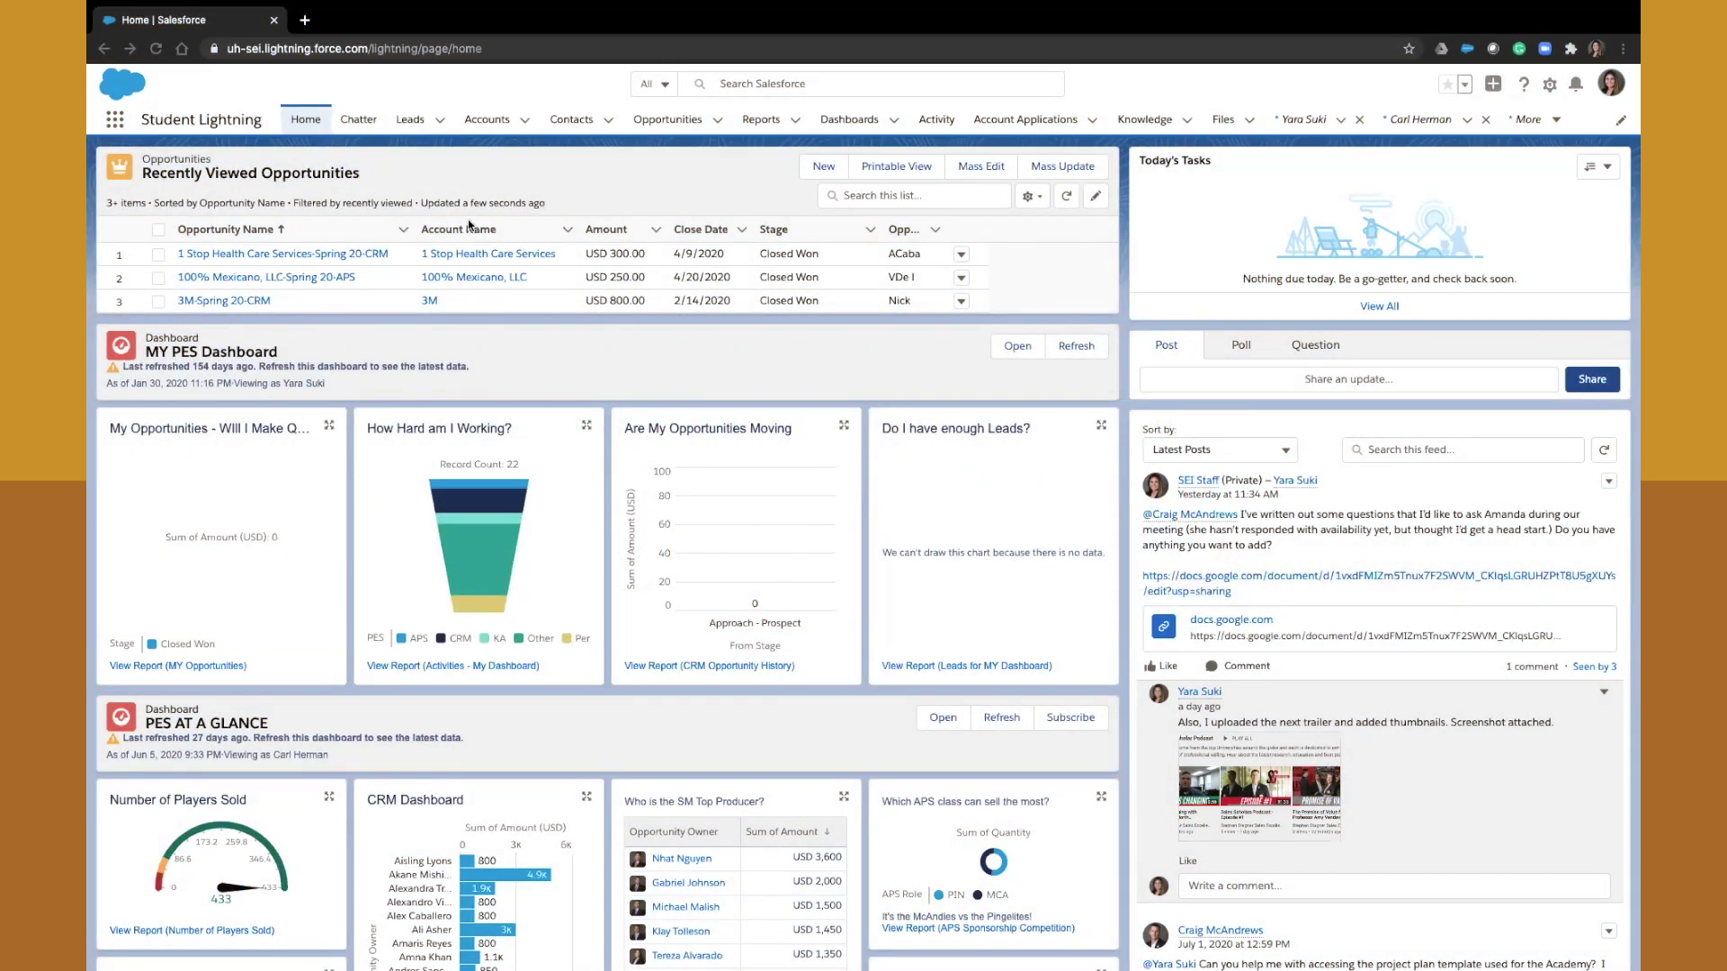
Run a global search for 'headshots' with the scope limited to Chatter.
click(361, 120)
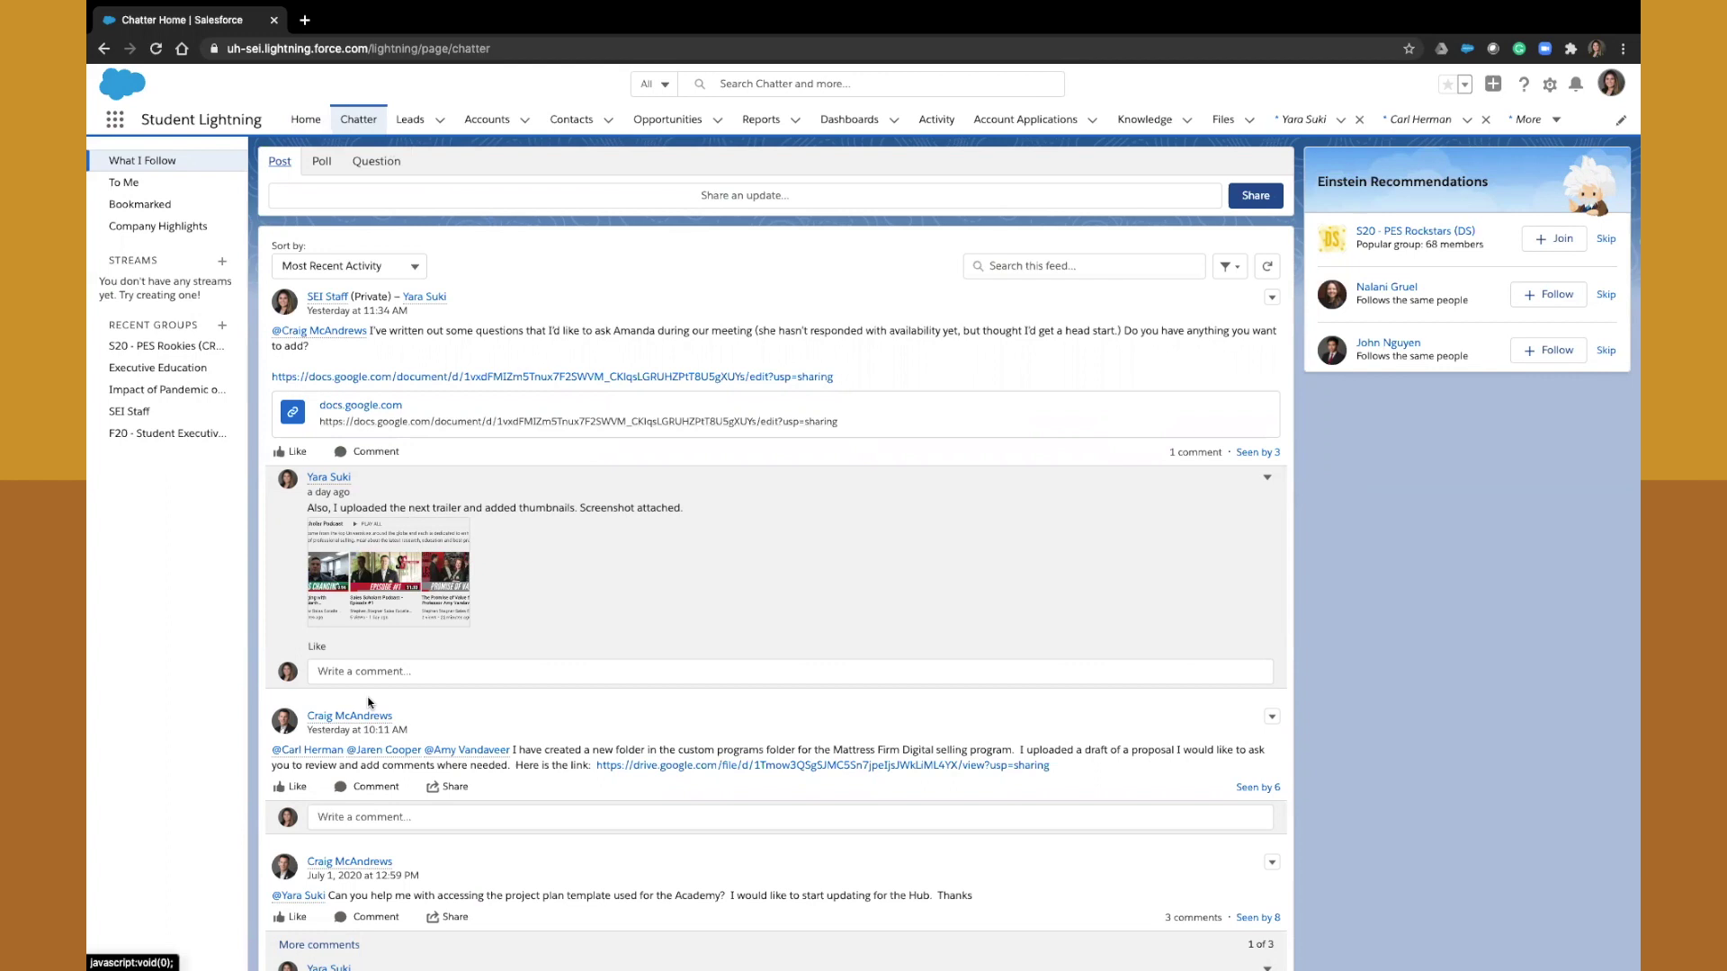
scroll(368, 703, down, 3)
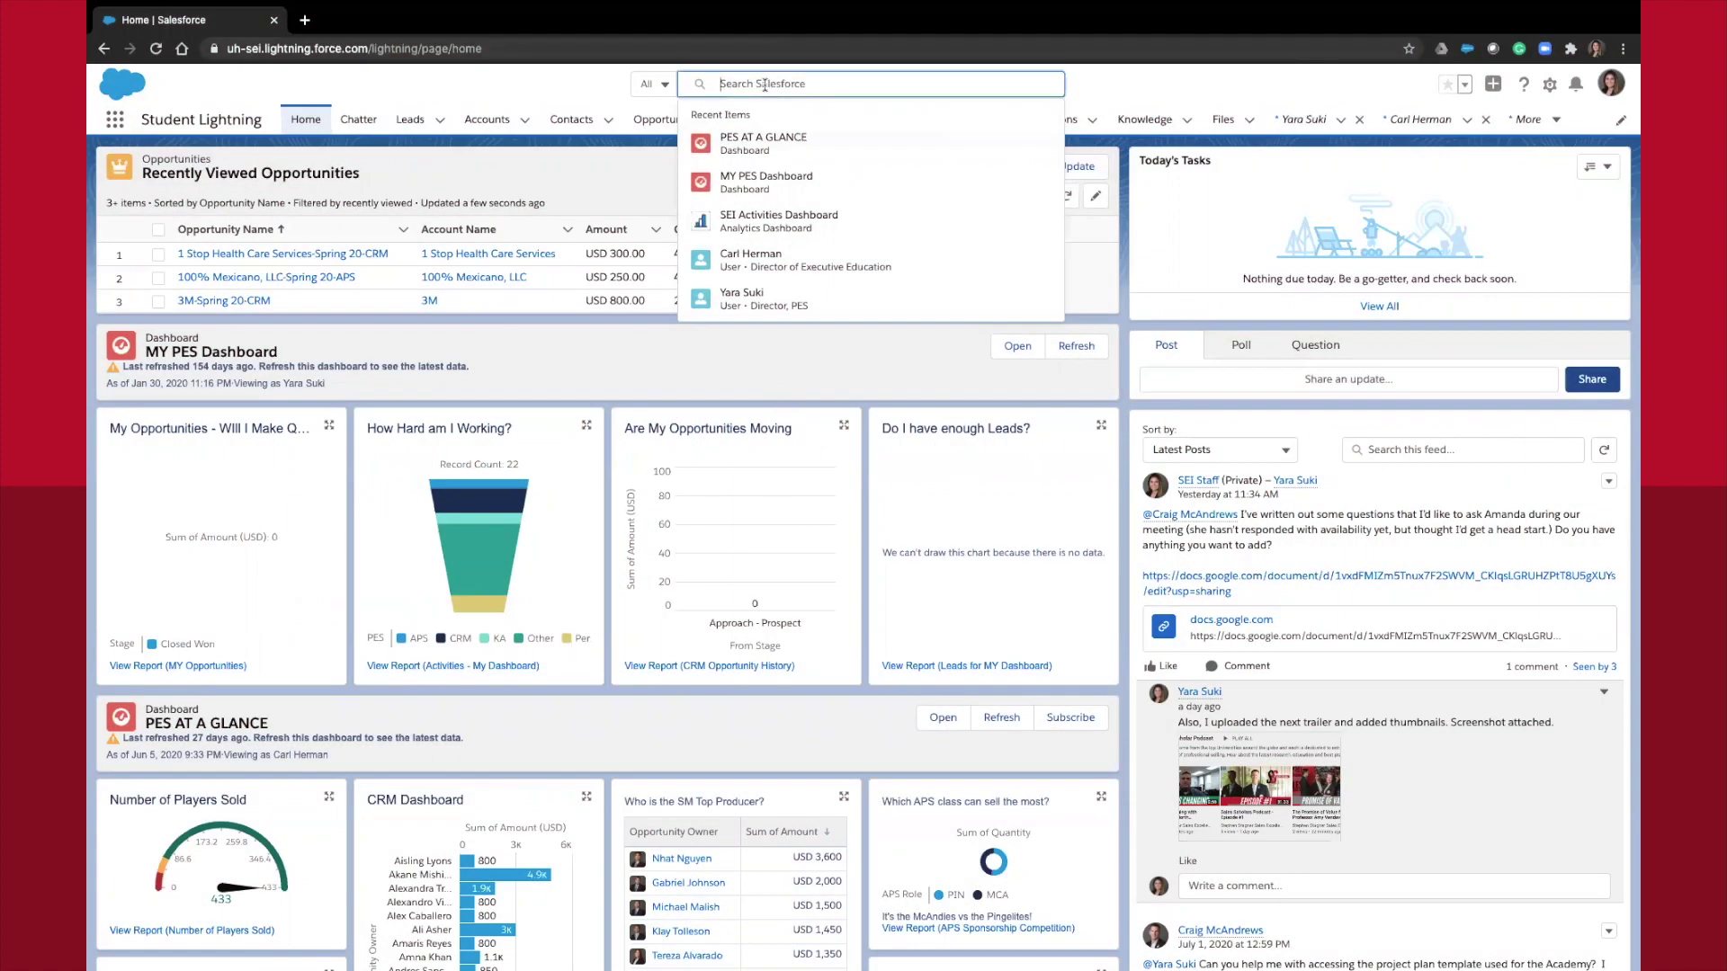
text(headshots)
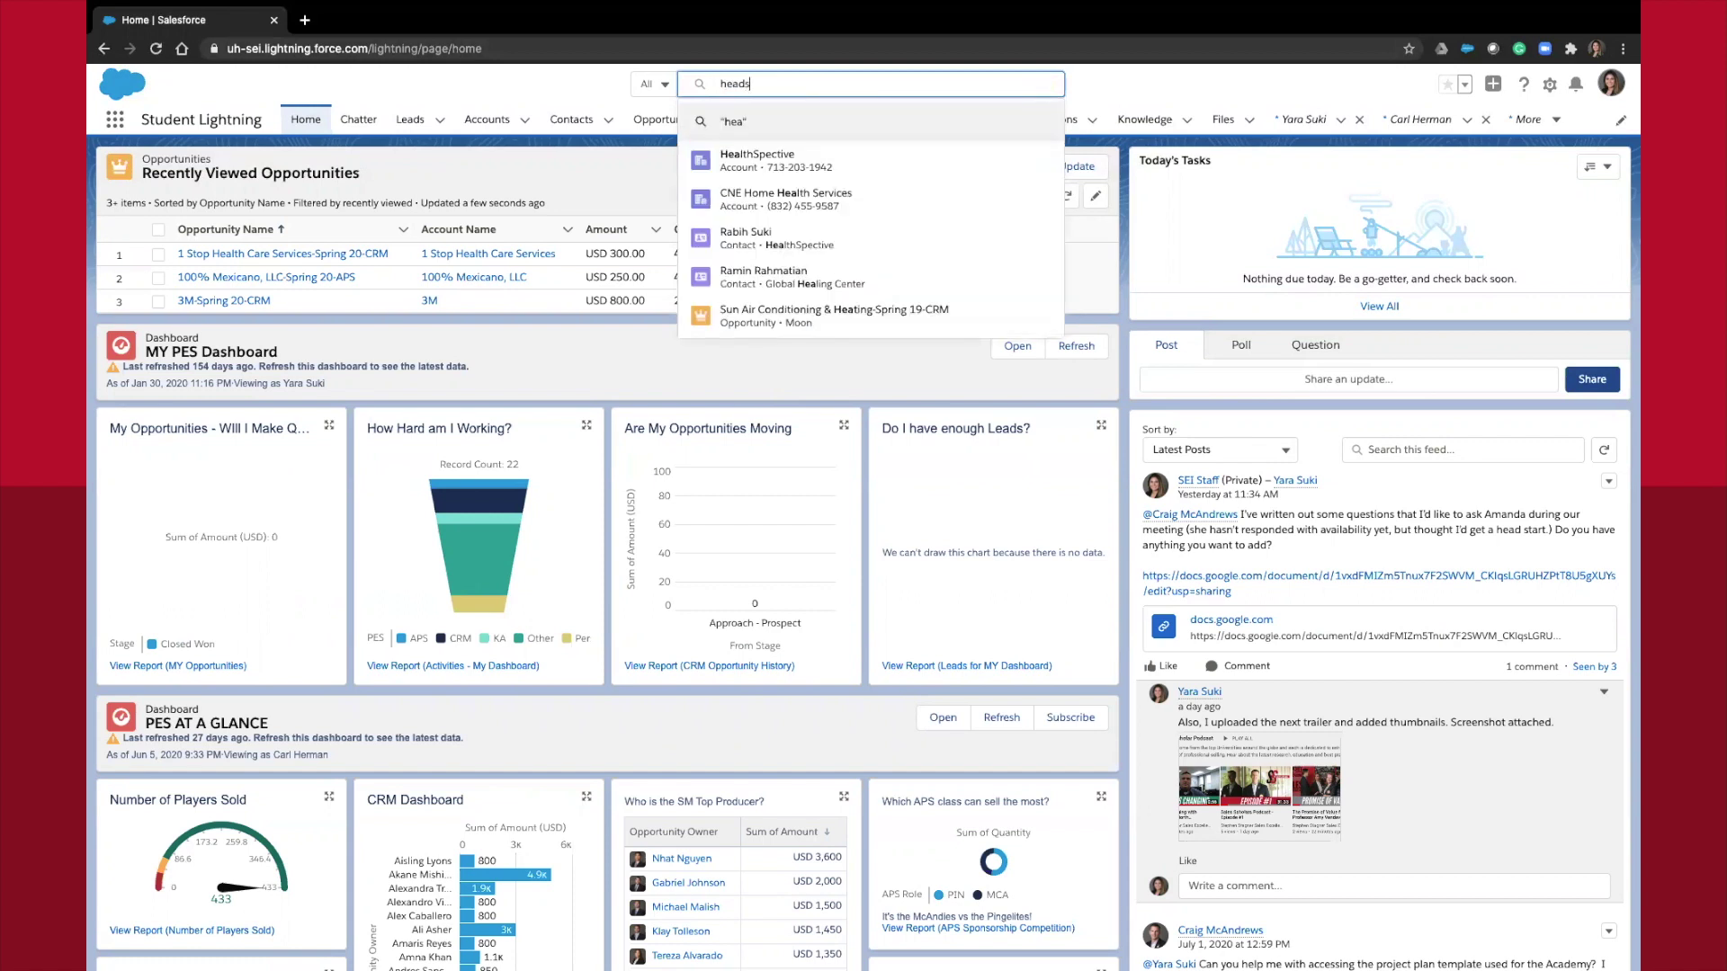
click(663, 81)
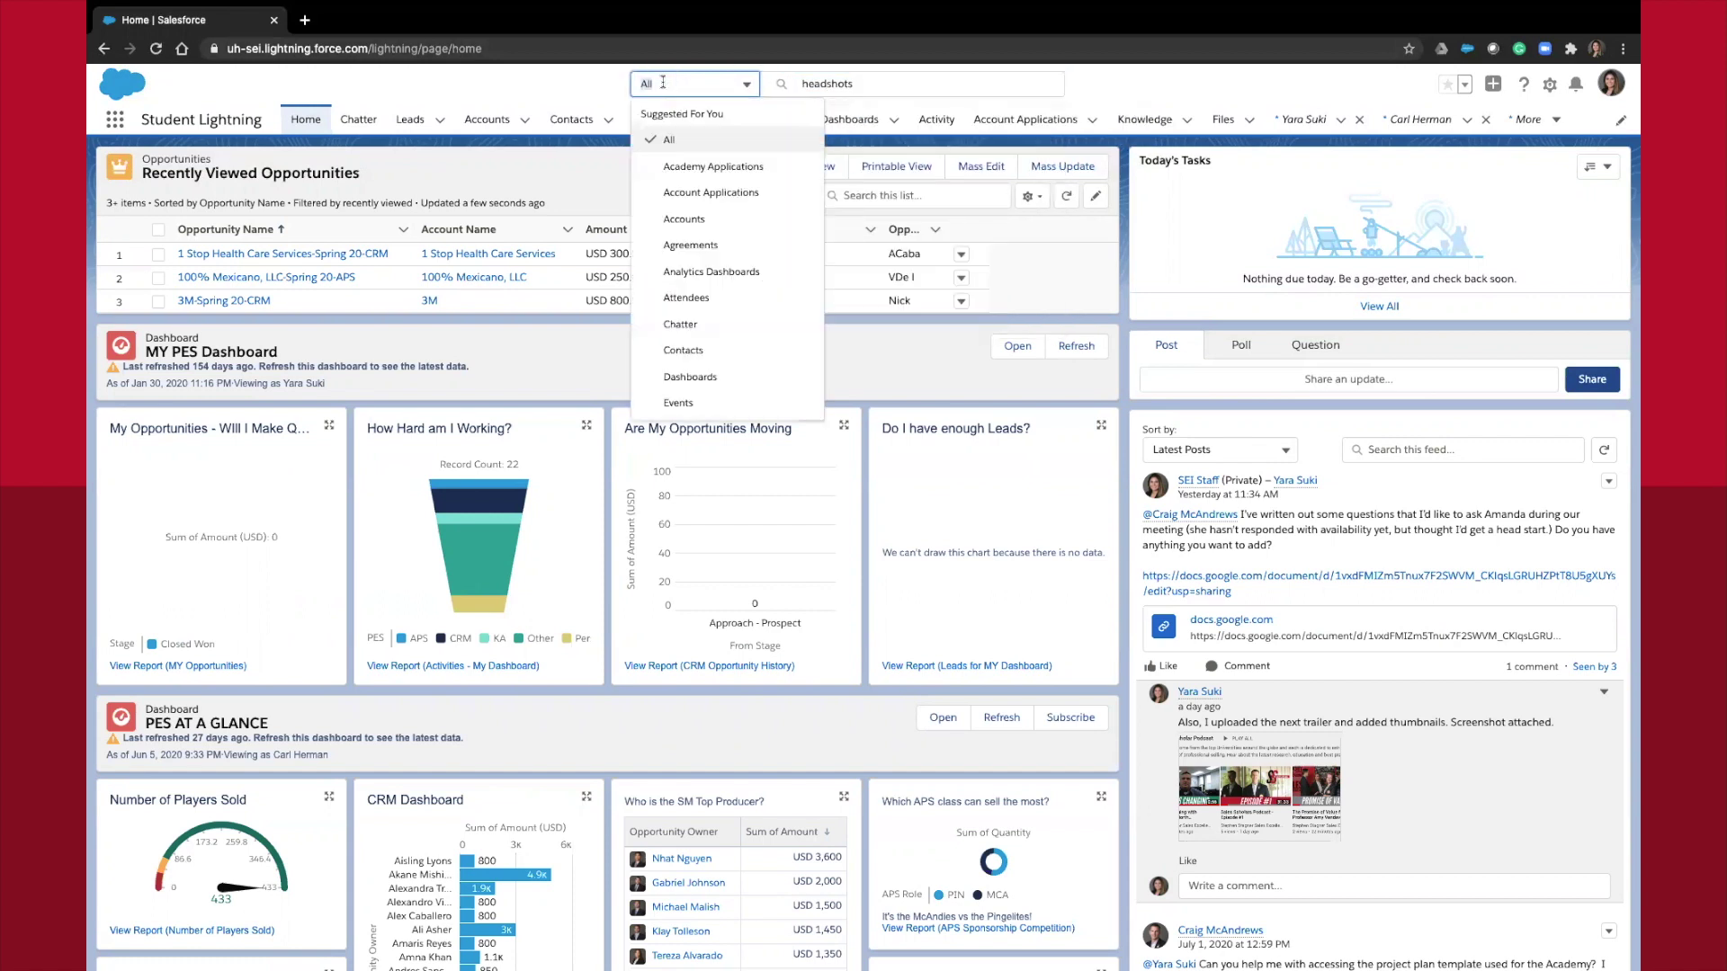
click(680, 324)
click(841, 85)
key(Return)
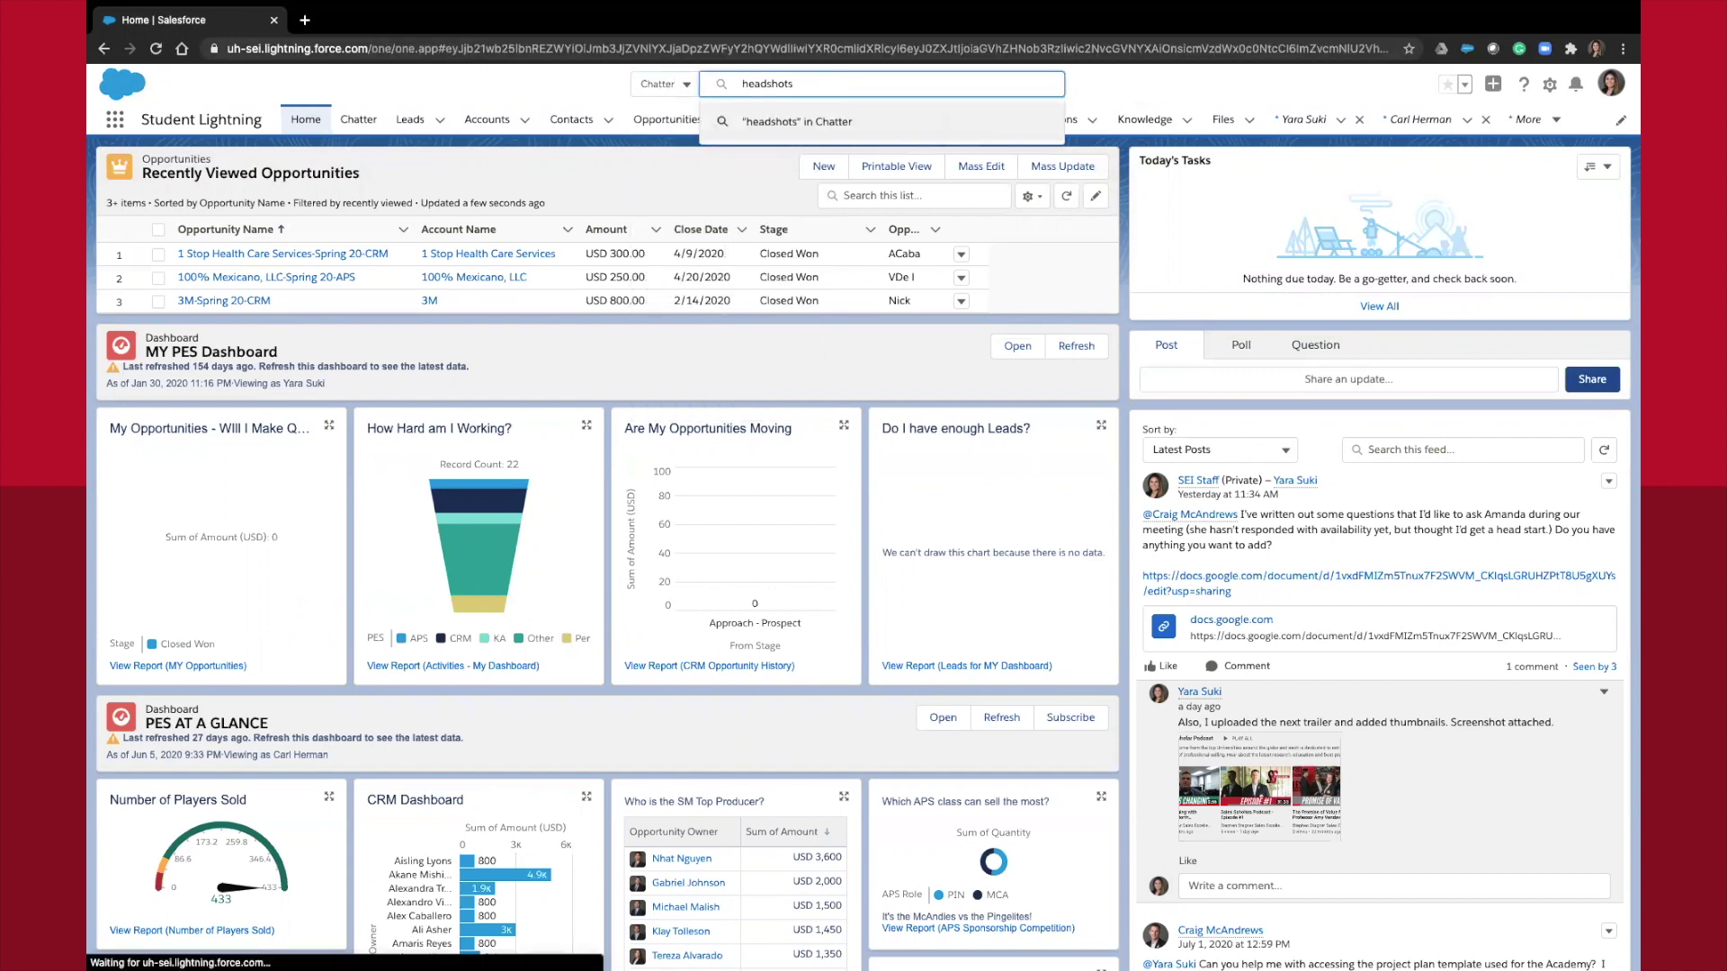